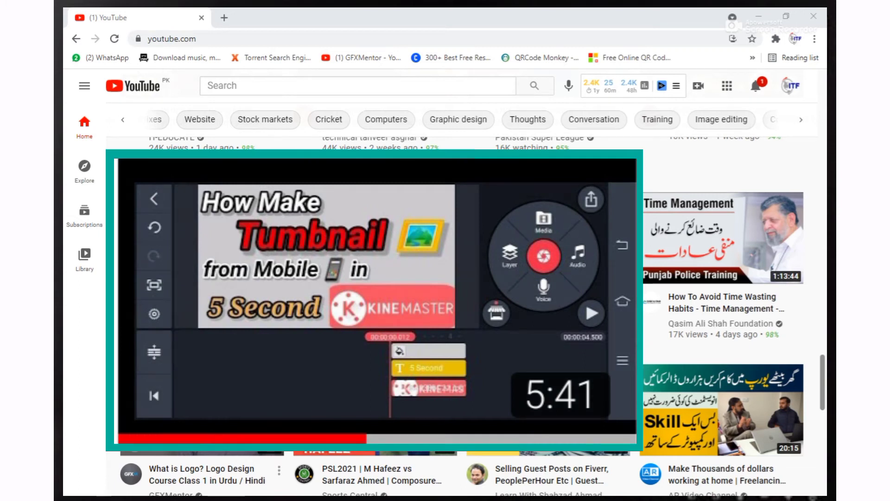
scroll(723, 313, "down", 3)
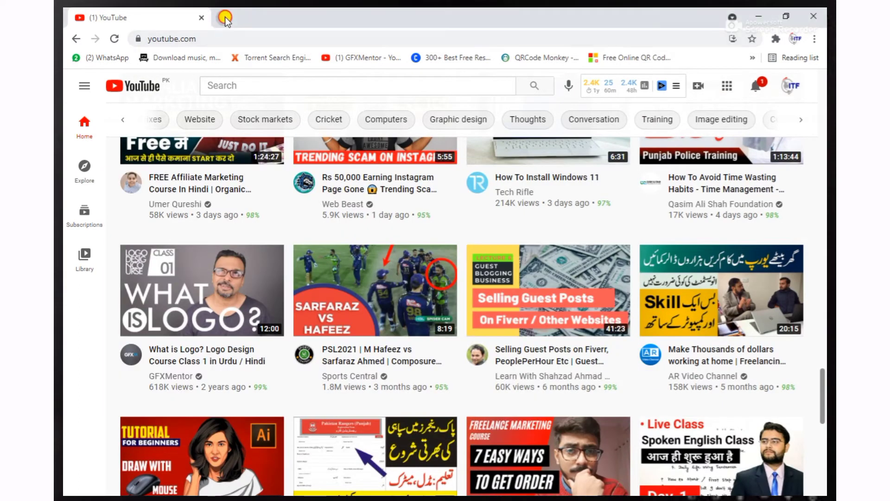
Open a new Chrome tab and go to canva.com.
left_click(223, 17)
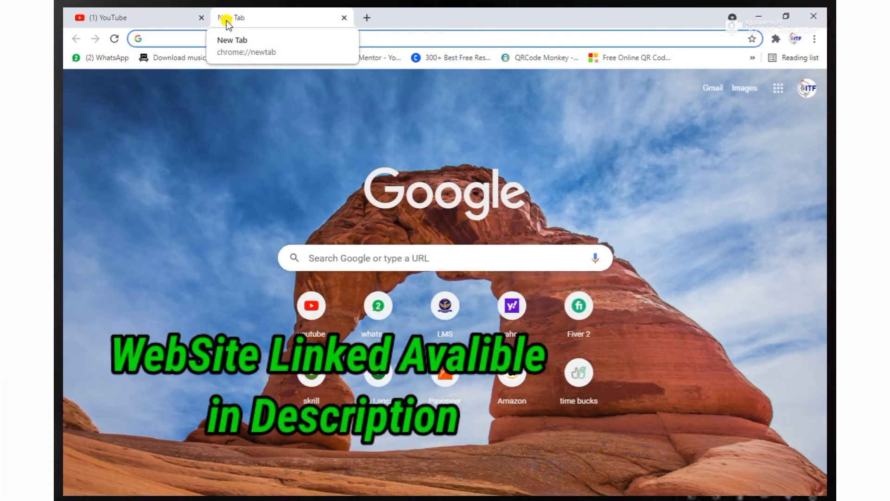
type("CAN")
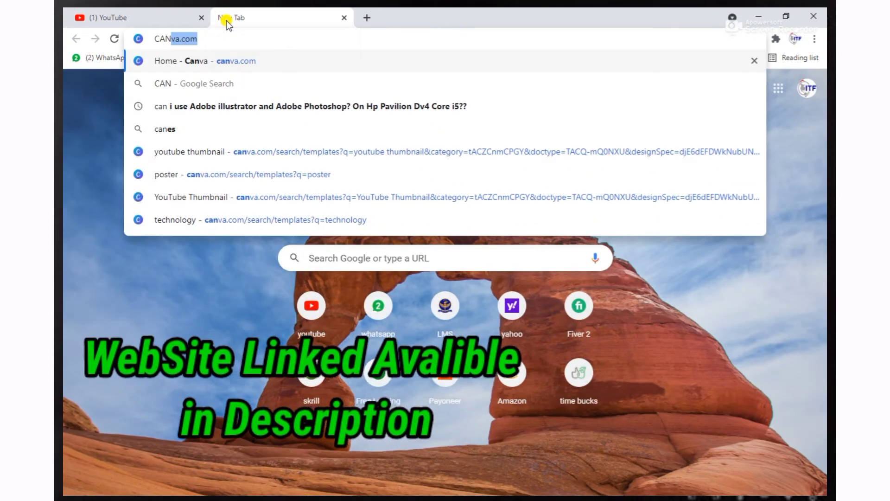
type("VA")
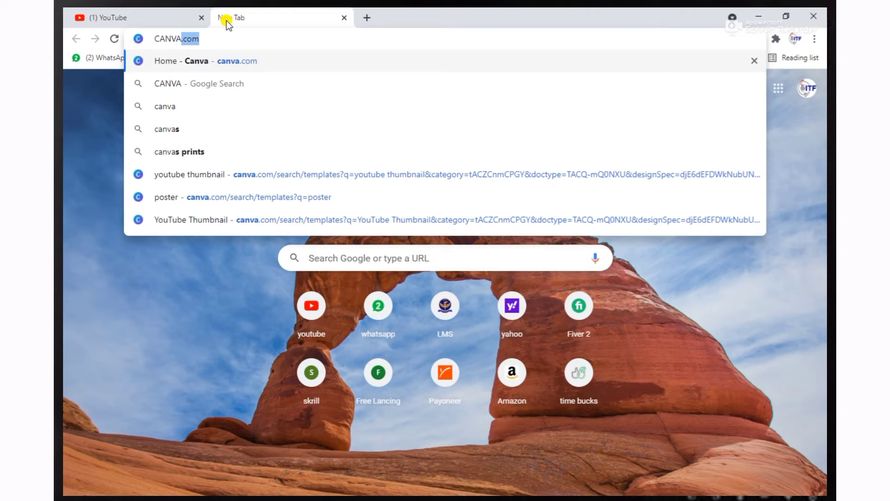
type(".COM")
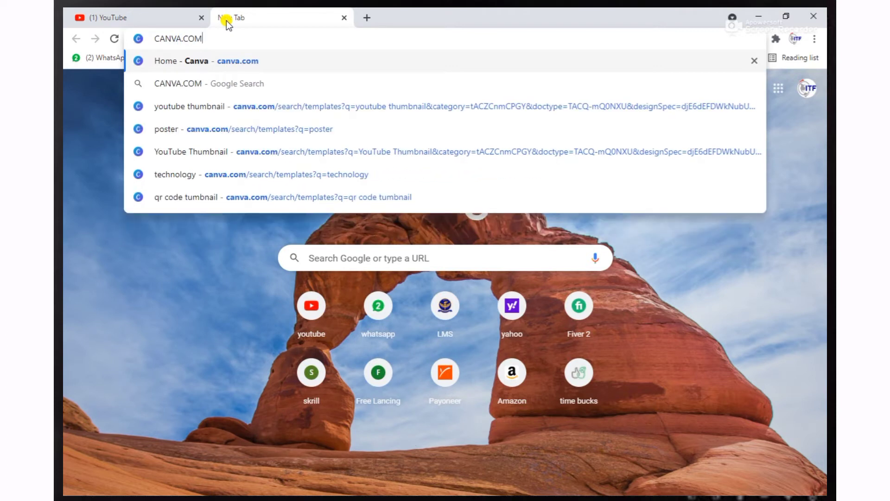
key("Return")
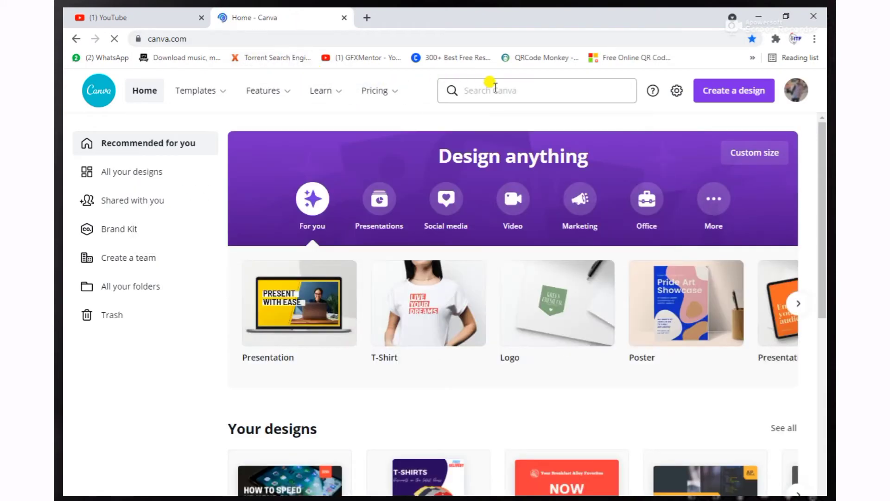
Search Canva for 'YouTube thumbnail' and pick the YouTube Thumbnail design type.
left_click(522, 89)
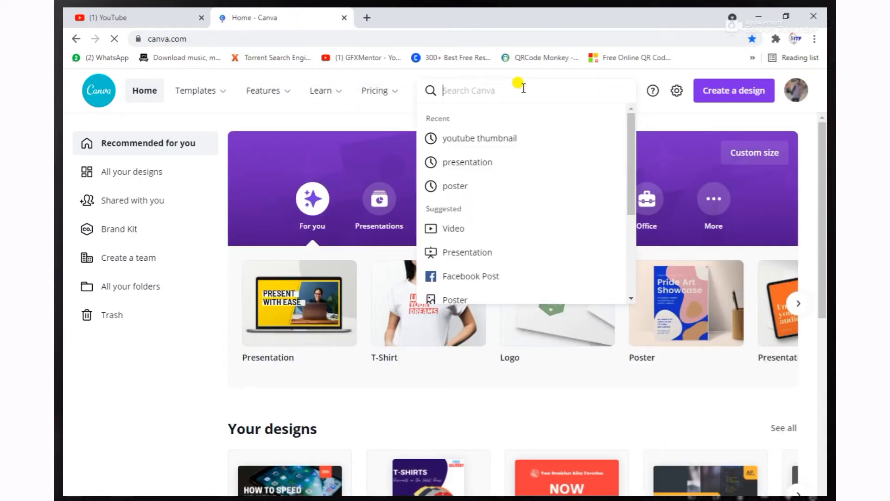
type("YO")
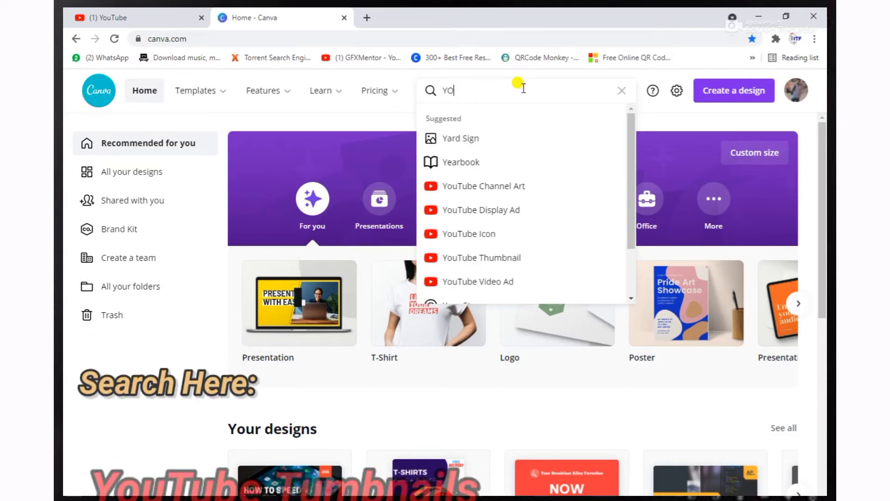
type("UTUBE ")
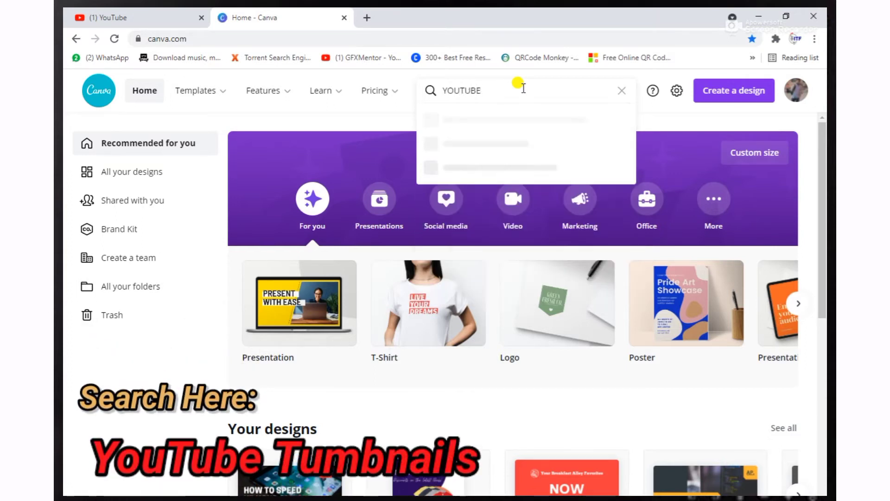
type("THUM")
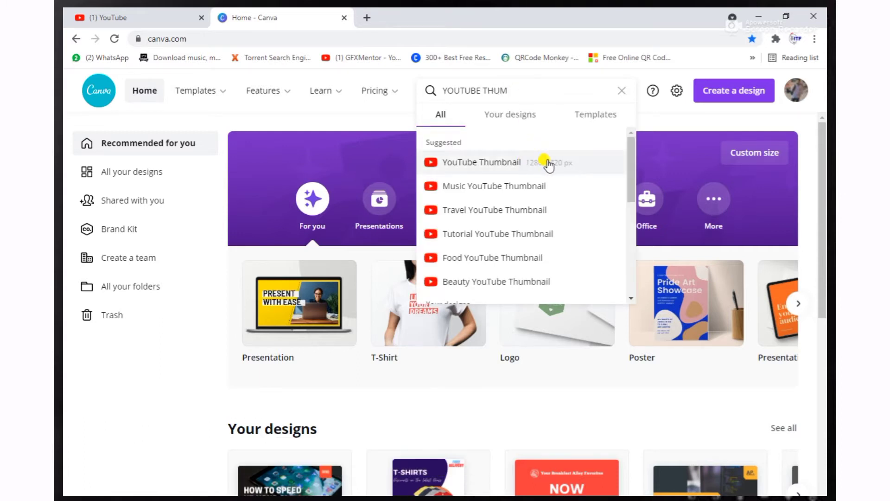
left_click(523, 161)
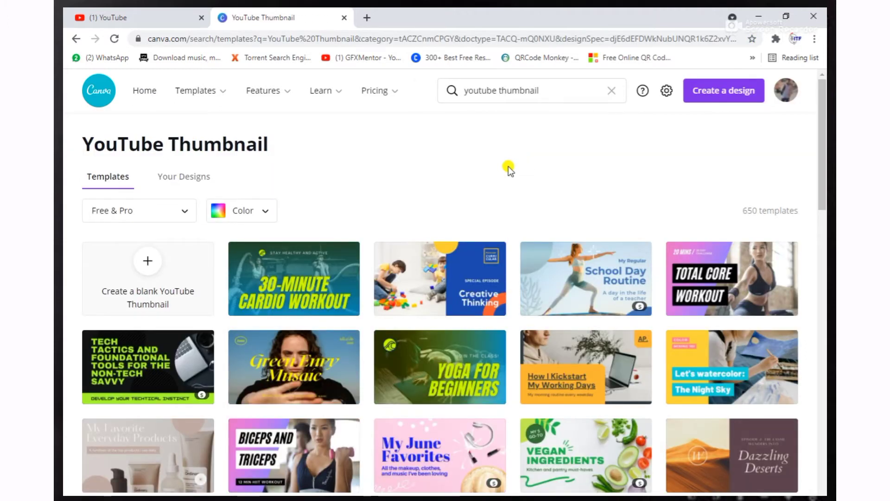
scroll(418, 202, "down", 1)
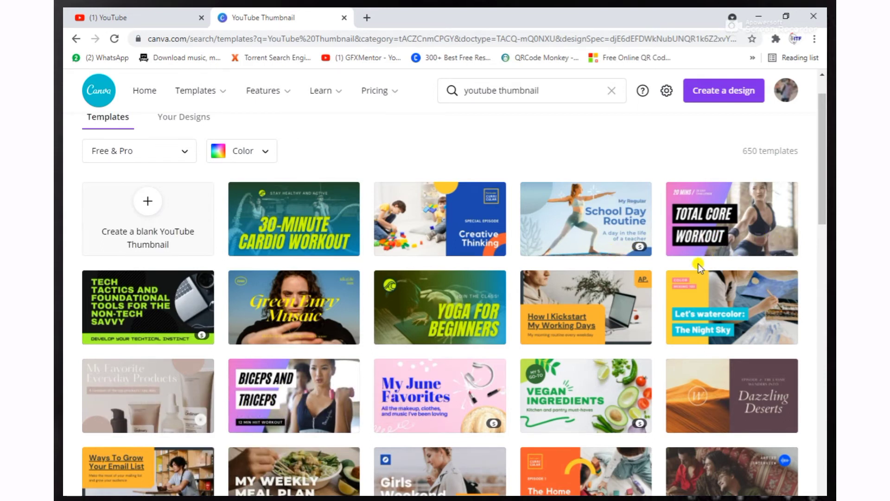
scroll(698, 264, "down", 3)
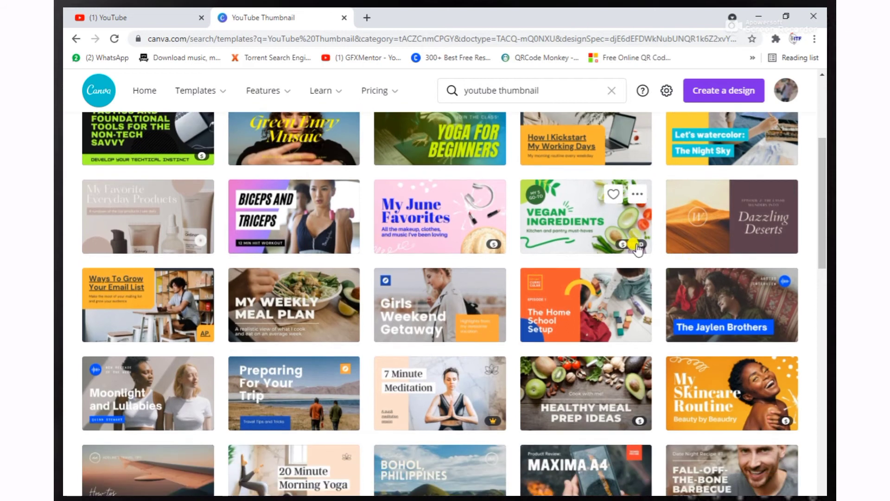
mouse_move(440, 395)
scroll(492, 252, "down", 3)
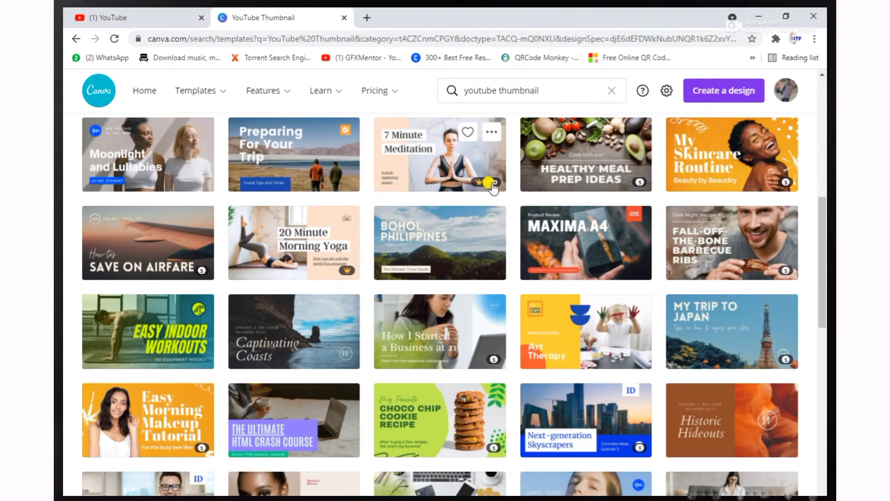
scroll(425, 254, "down", 1)
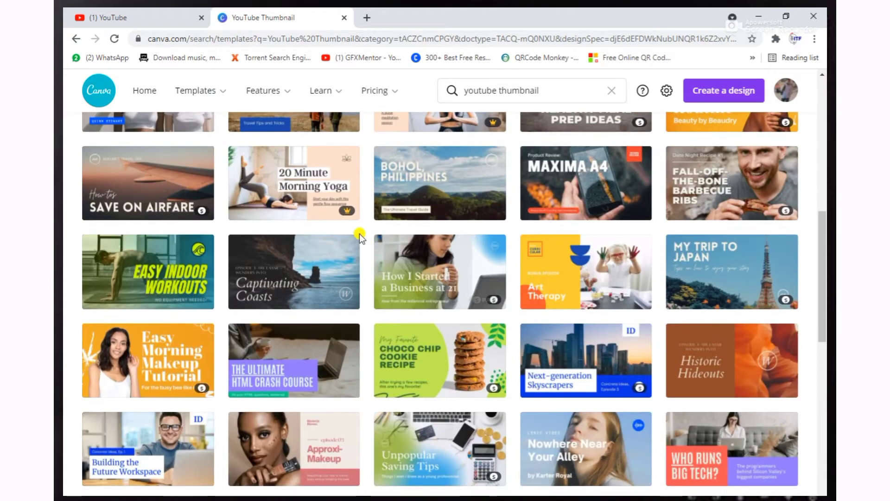
scroll(346, 217, "down", 3)
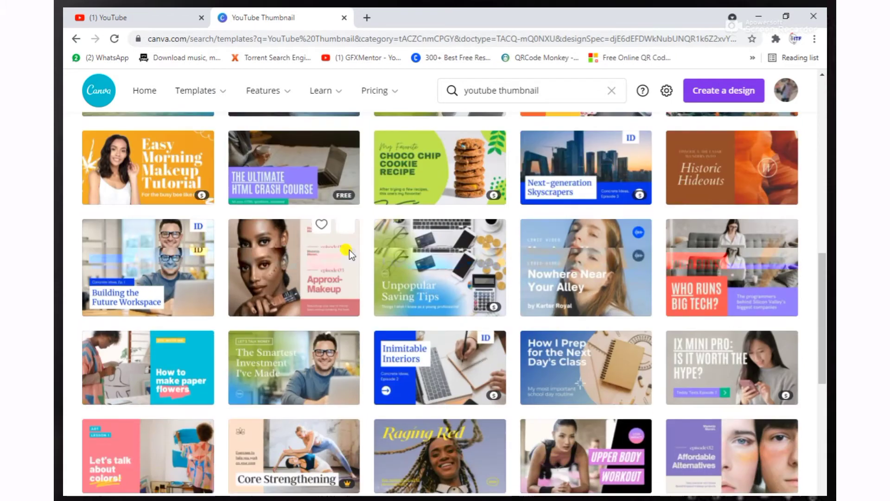
scroll(346, 250, "down", 1)
scroll(345, 251, "down", 1)
scroll(343, 253, "down", 1)
scroll(341, 251, "down", 1)
scroll(340, 253, "down", 1)
scroll(340, 253, "down", 1)
scroll(341, 250, "down", 2)
scroll(335, 292, "down", 1)
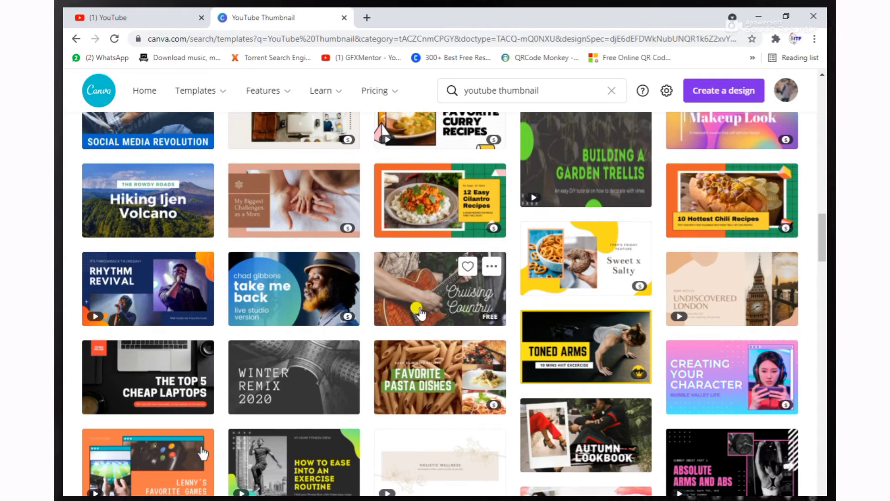
mouse_move(148, 376)
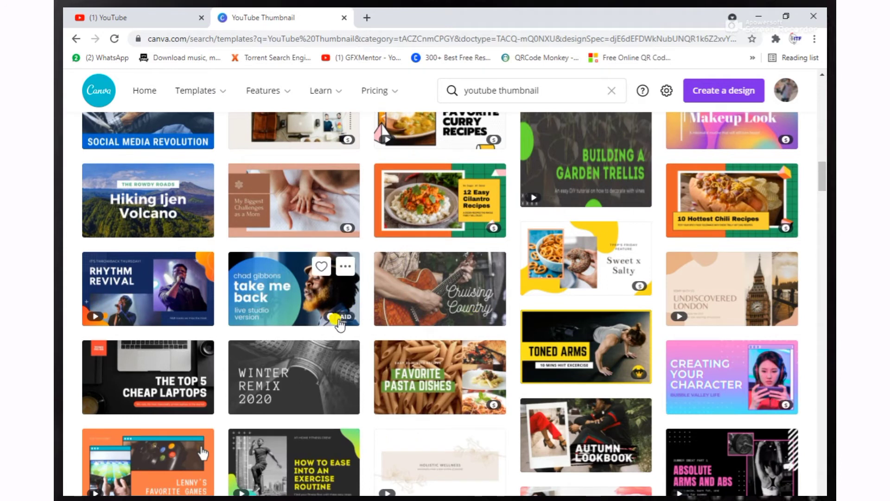
Open 'The Top 5 Cheap Laptops' thumbnail template in the editor.
left_click(166, 387)
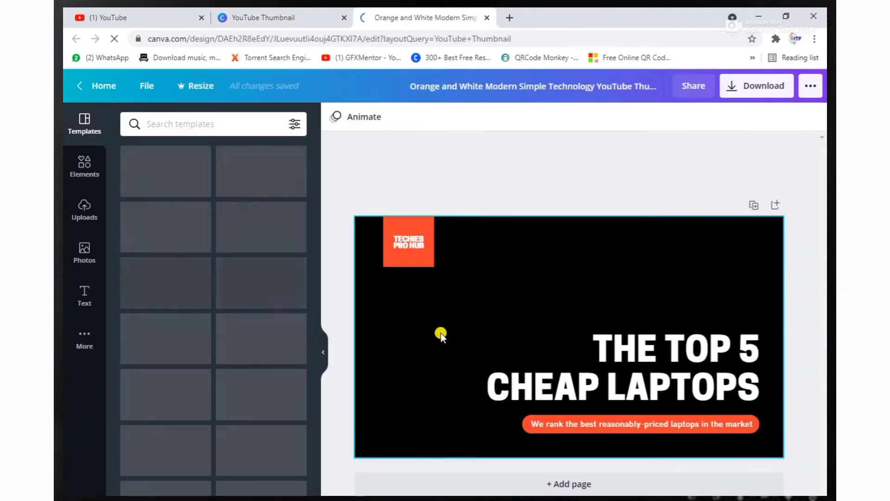
Remove TOP 5, CHEAP and LAPTOPS so the headline reads THE SCOPE AND CAREERS.
left_click(653, 359)
left_click(661, 370)
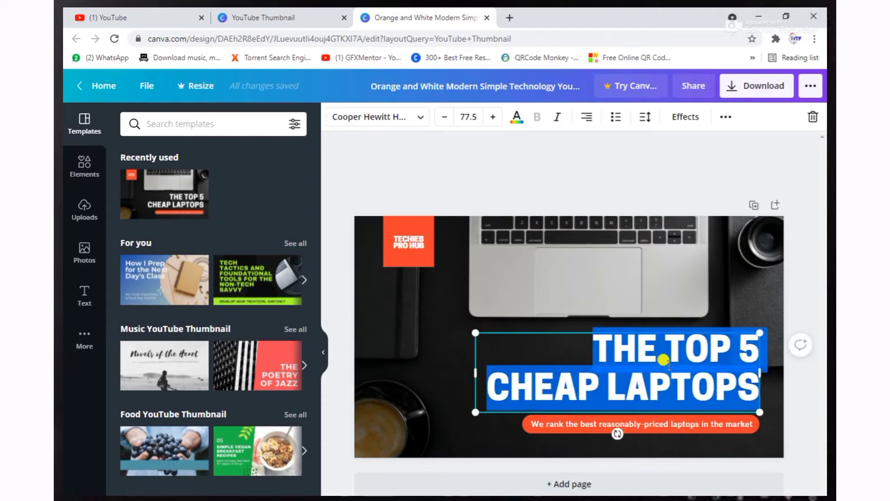
left_click(675, 358)
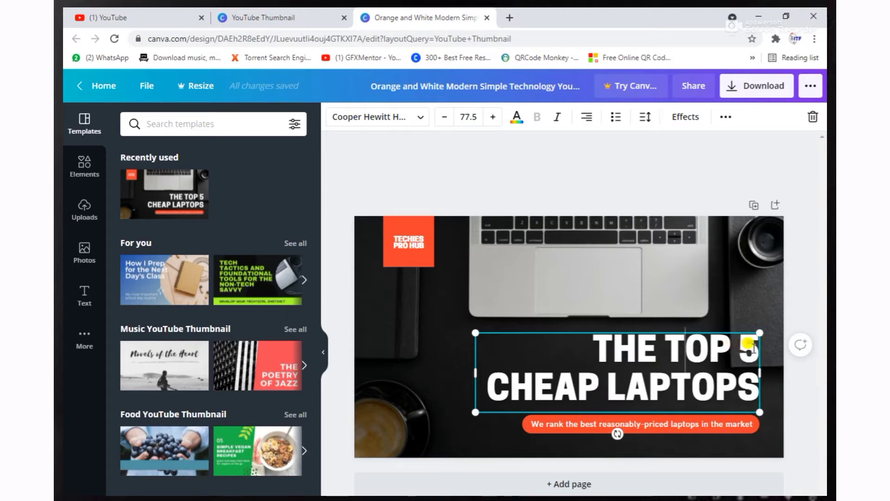
left_click_drag(751, 346, 652, 340)
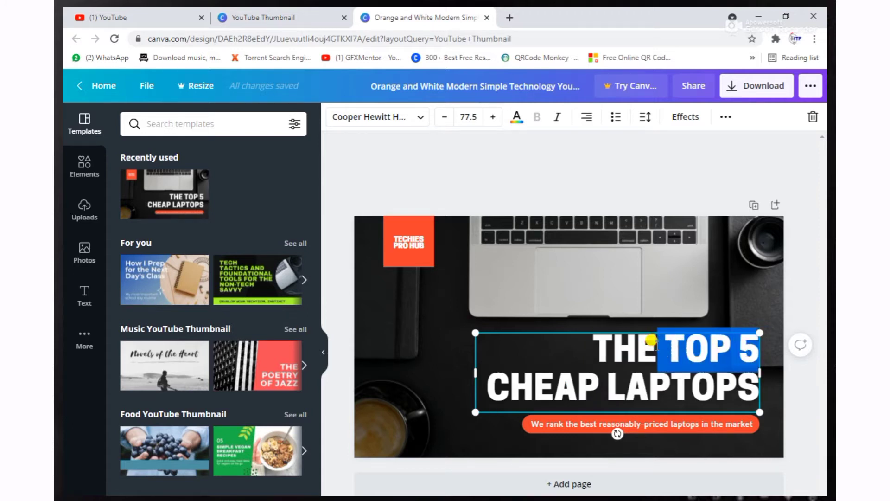
key("BackSpace")
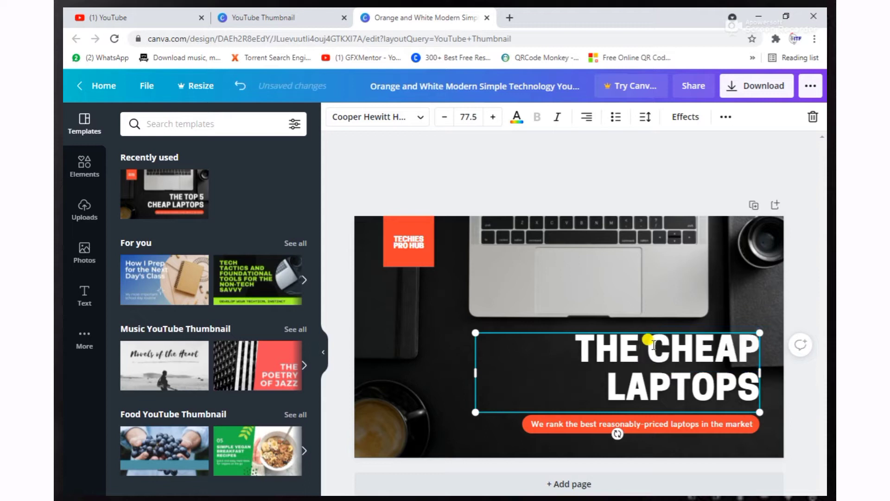
type("SCOPE")
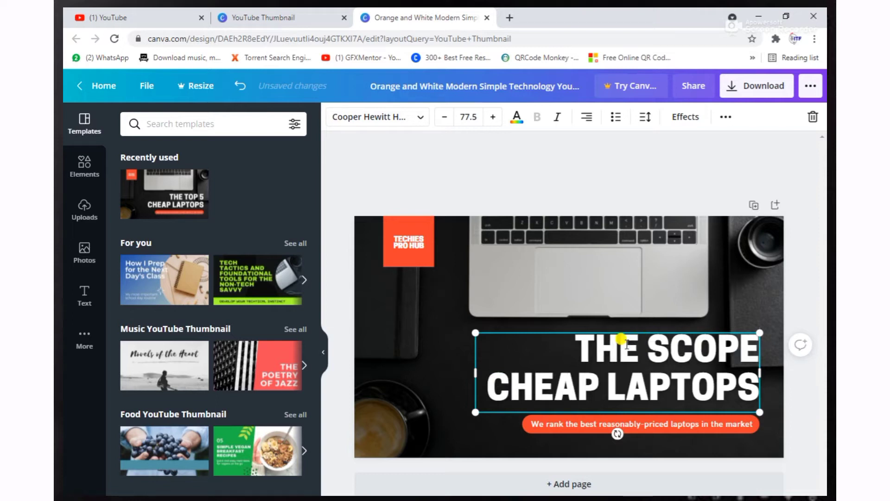
left_click_drag(599, 387, 494, 382)
key("BackSpace")
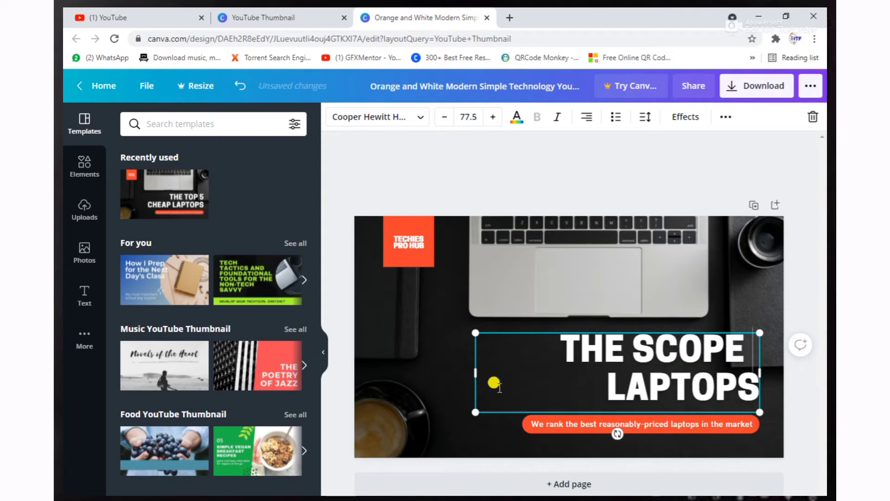
type("AND")
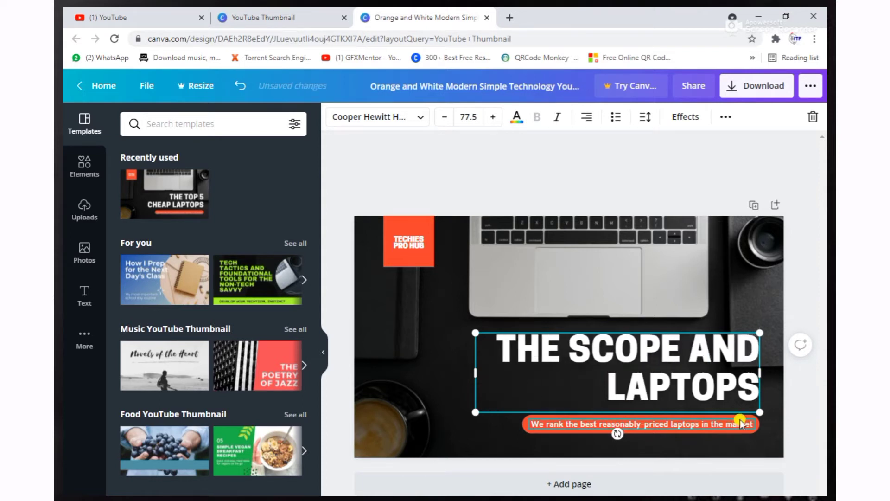
left_click_drag(753, 391, 610, 389)
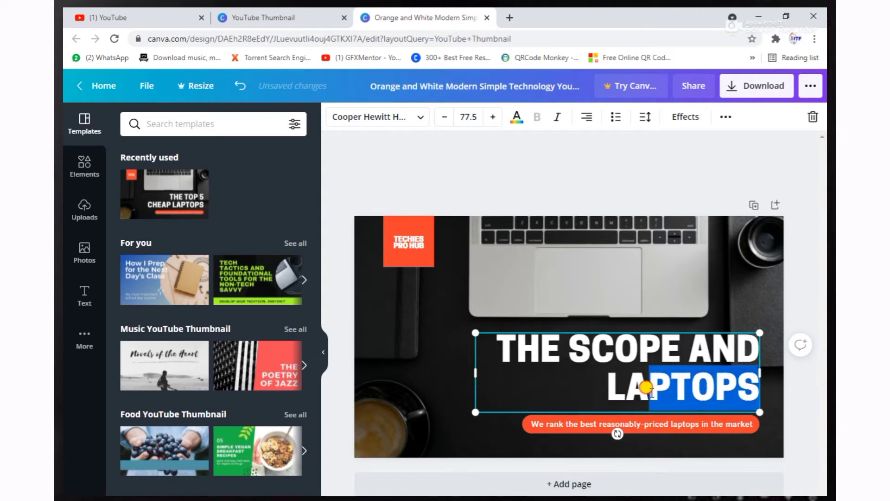
key("BackSpace")
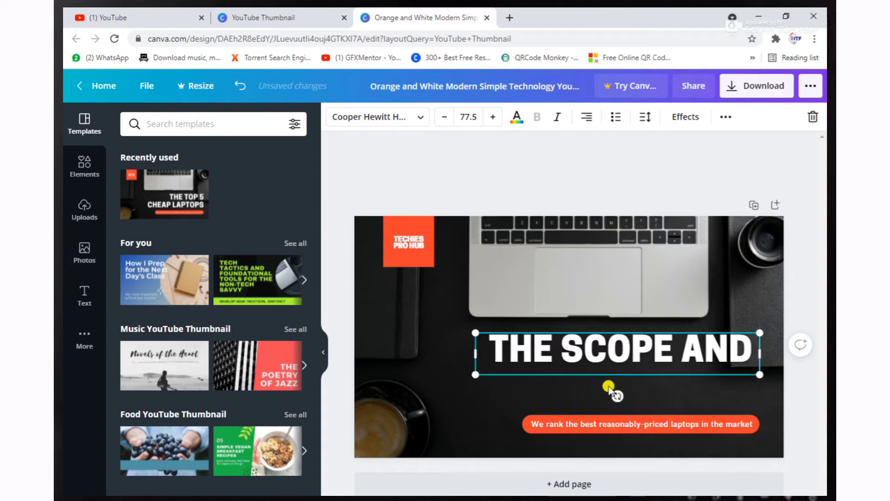
type("CAR")
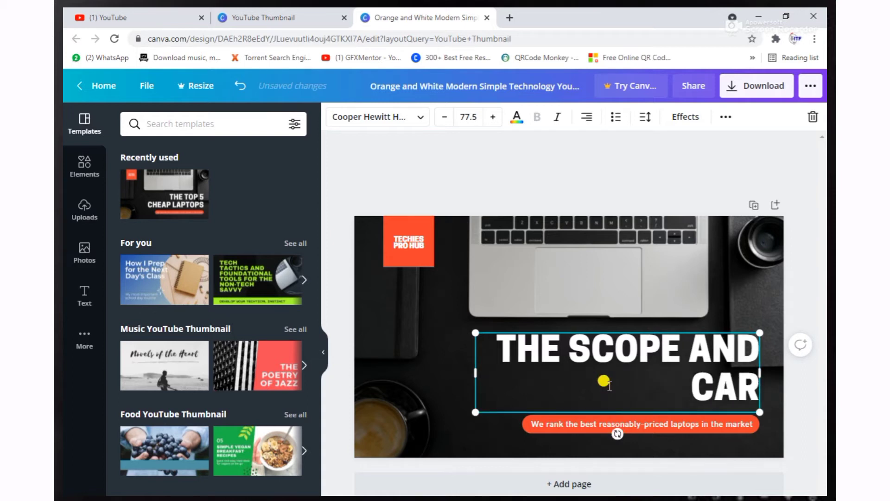
type("EER")
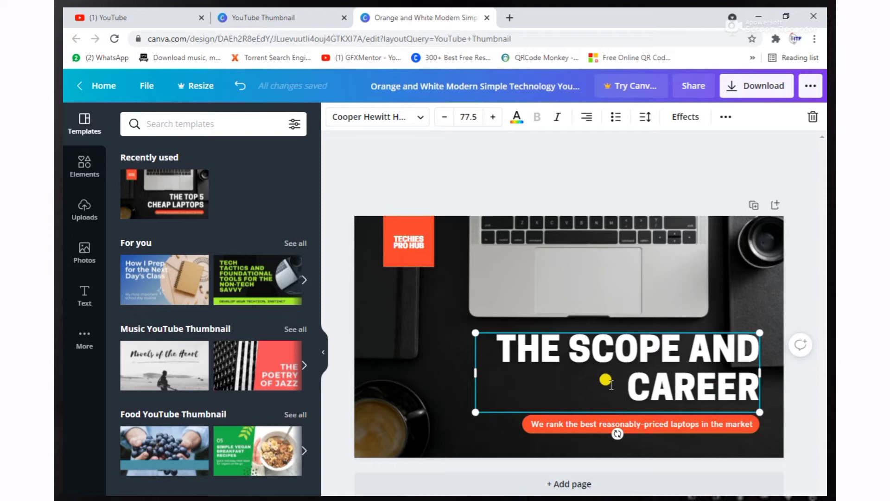
type("S")
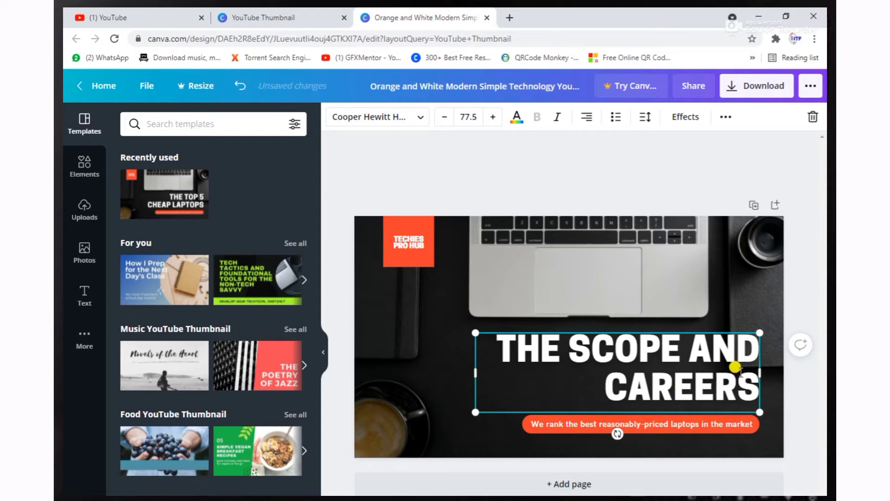
Retype the subtitle as 'major Technology Feild IT, CS and SE', correcting typos.
left_click(678, 422)
triple_click(719, 427)
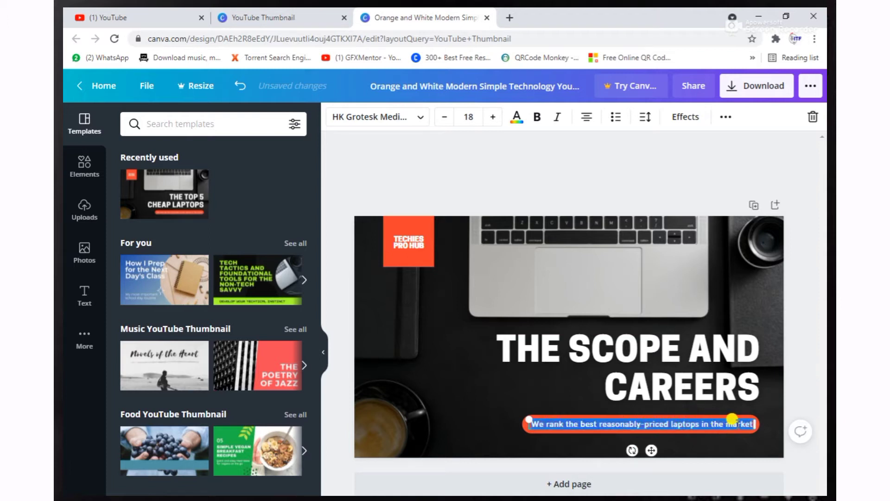
key("BackSpace")
type("major Technolo")
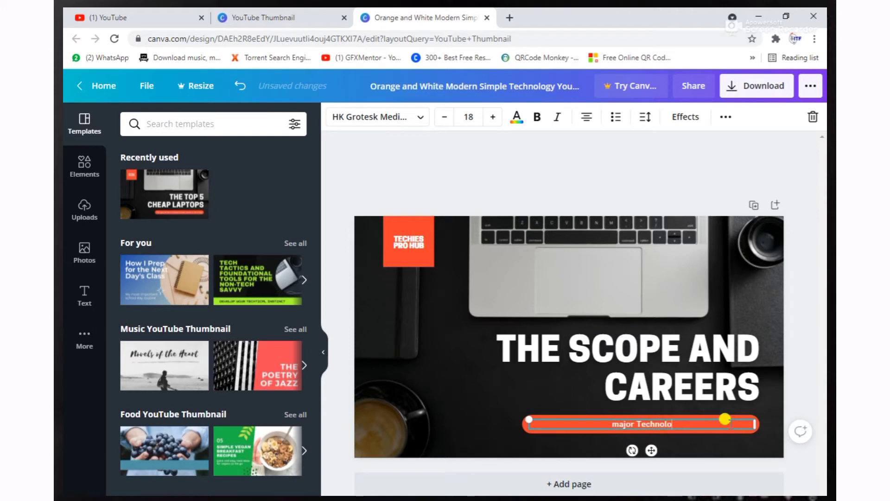
type("gy ")
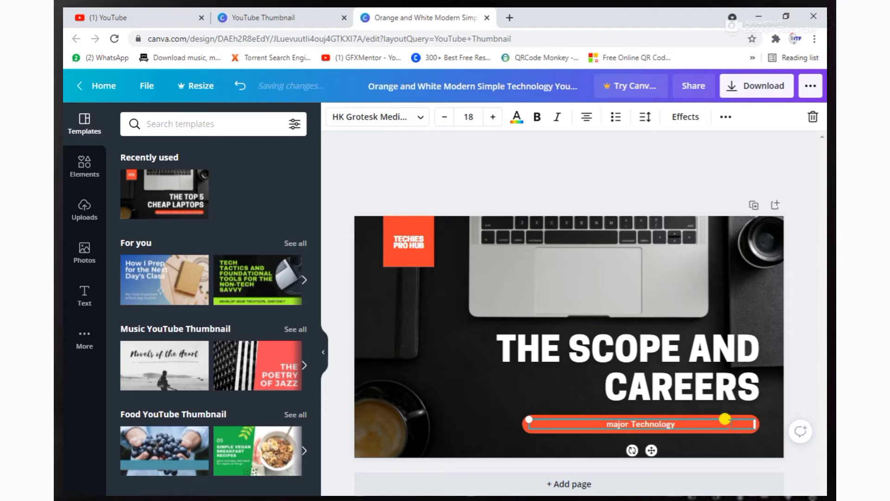
type("Fe")
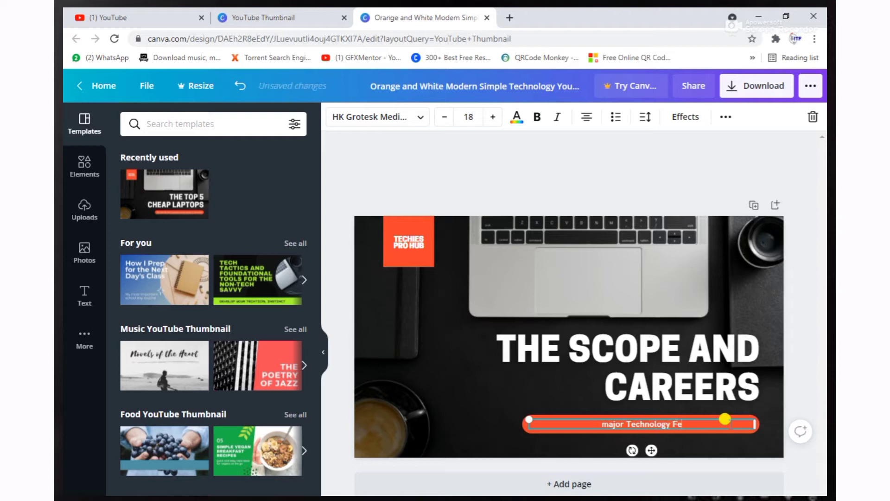
type("ild")
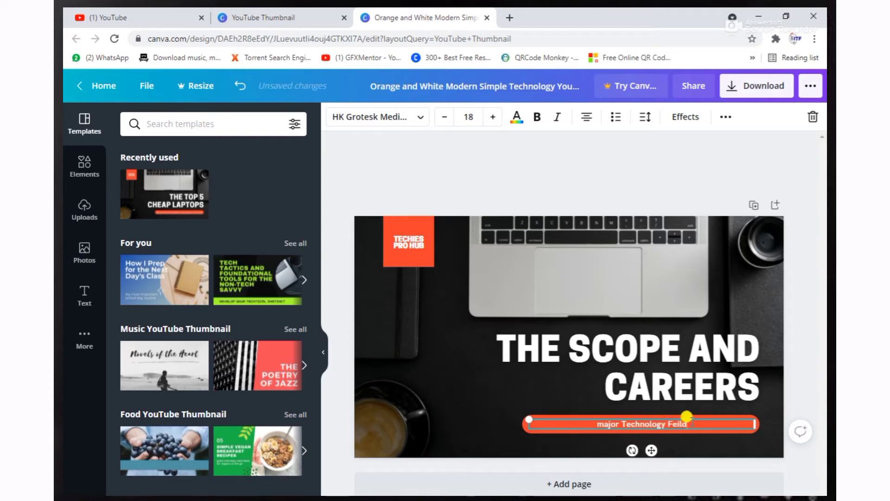
type(" IT,")
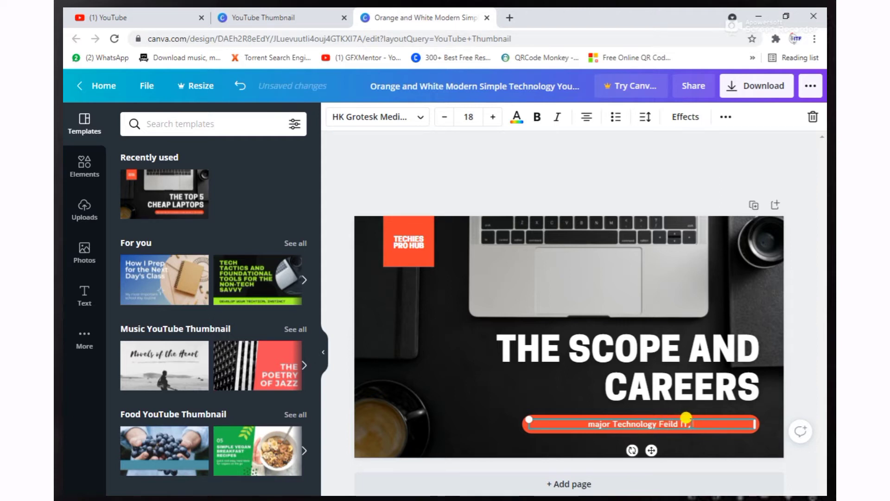
type(": c")
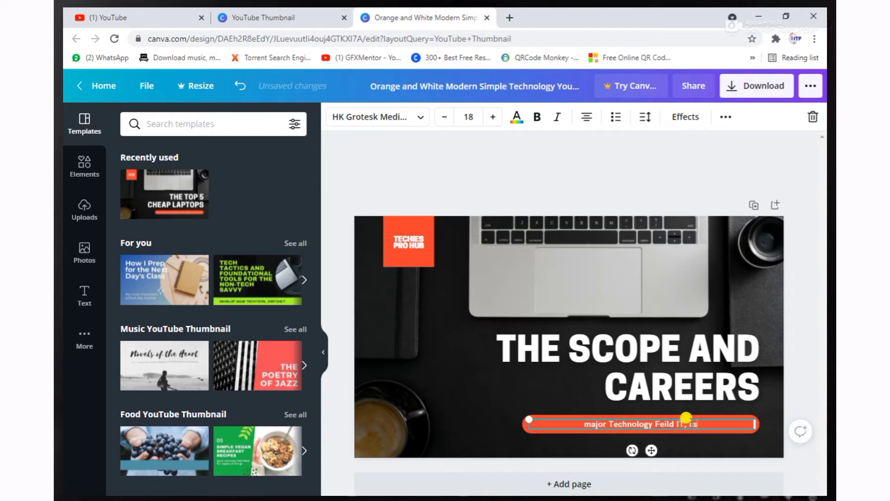
type("s")
key("BackSpace")
key("BackSpace")
type("CS")
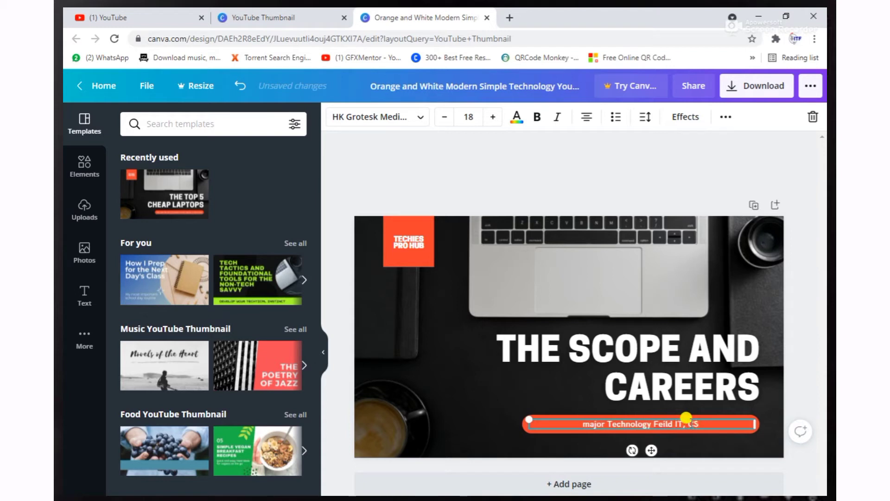
type(" AND")
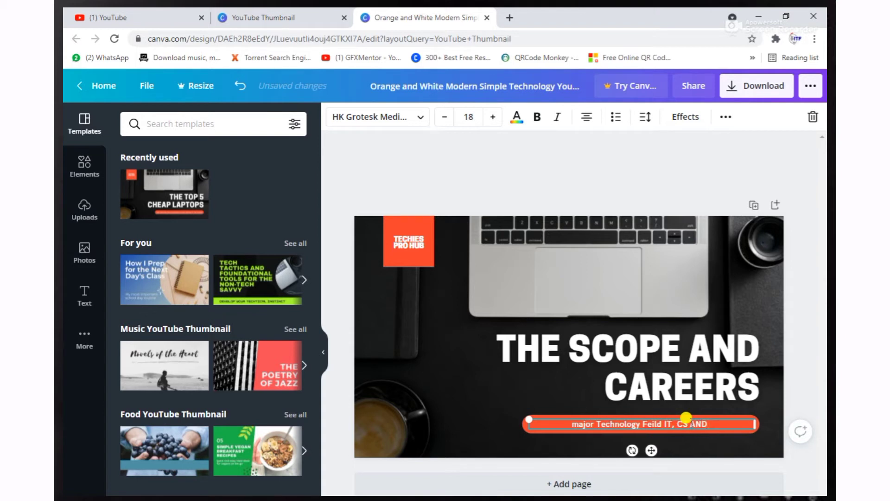
key("BackSpace")
key("BackSpace")
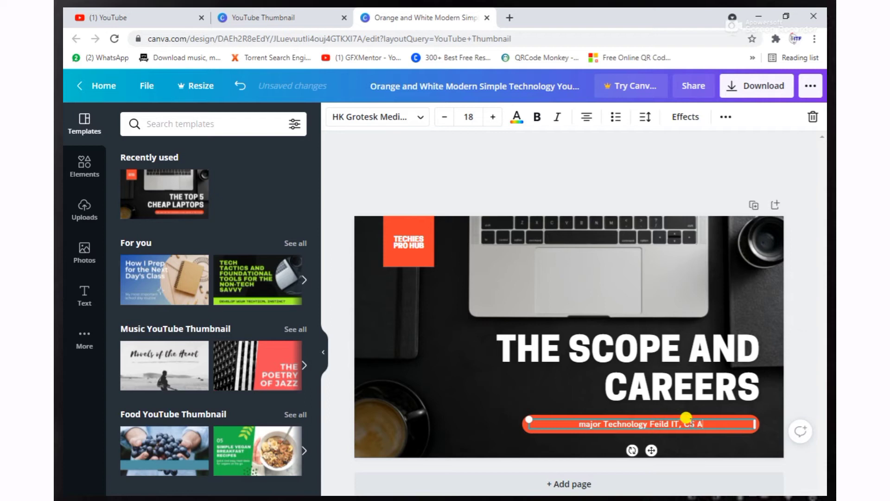
type("ND")
key("BackSpace")
key("BackSpace")
key("BackSpace")
type("a")
type("nd")
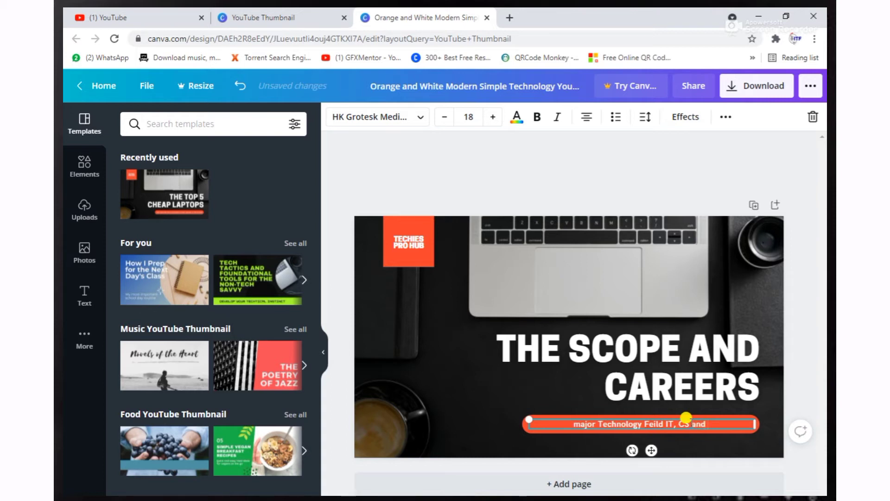
type(" SE")
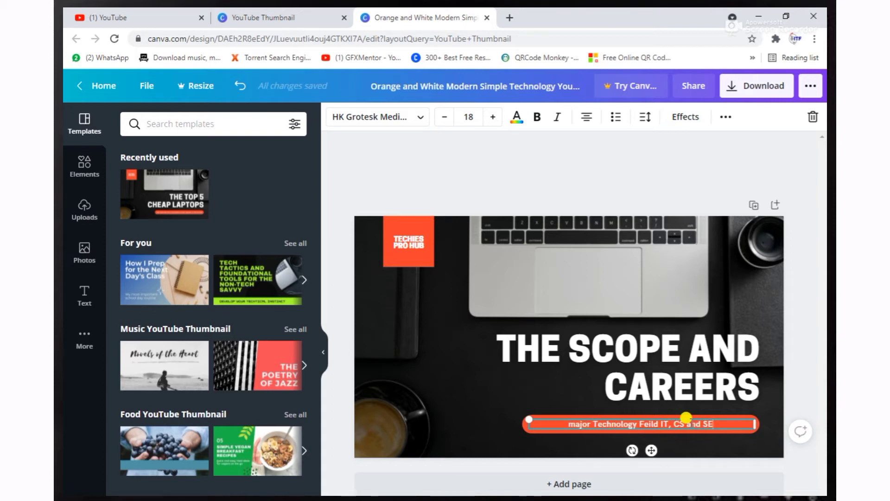
left_click_drag(720, 421, 545, 416)
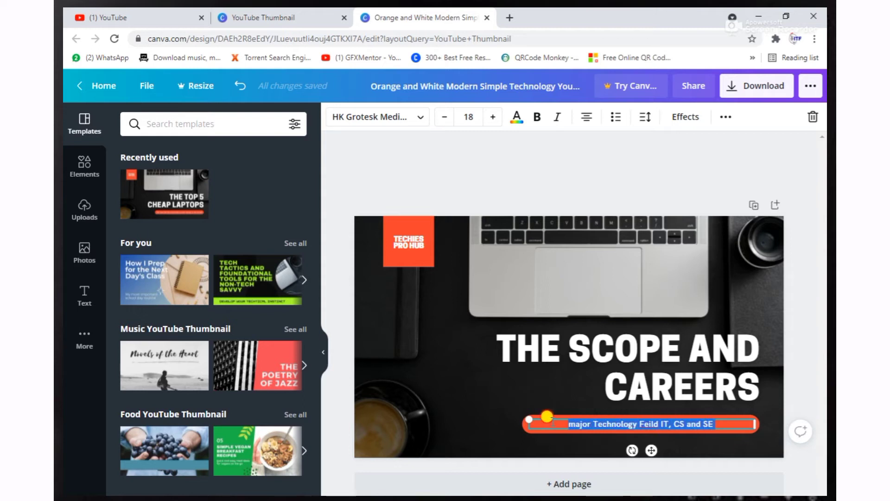
Enlarge the subtitle text to size 22 and change Feild to FeildS.
left_click(492, 118)
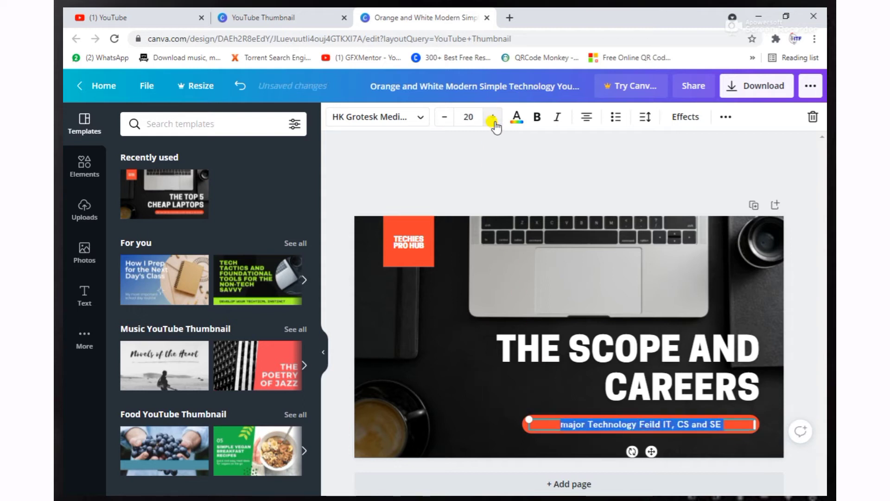
left_click(492, 118)
left_click(493, 119)
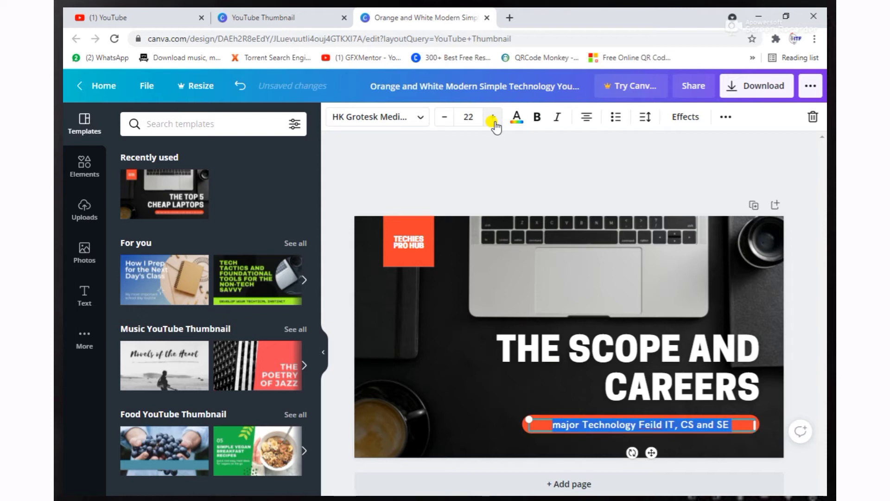
left_click(685, 422)
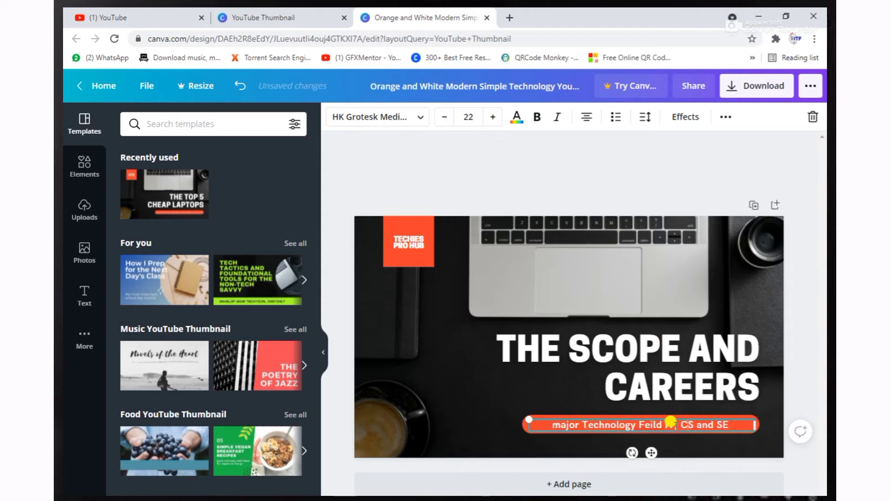
right_click(645, 418)
left_click(669, 430)
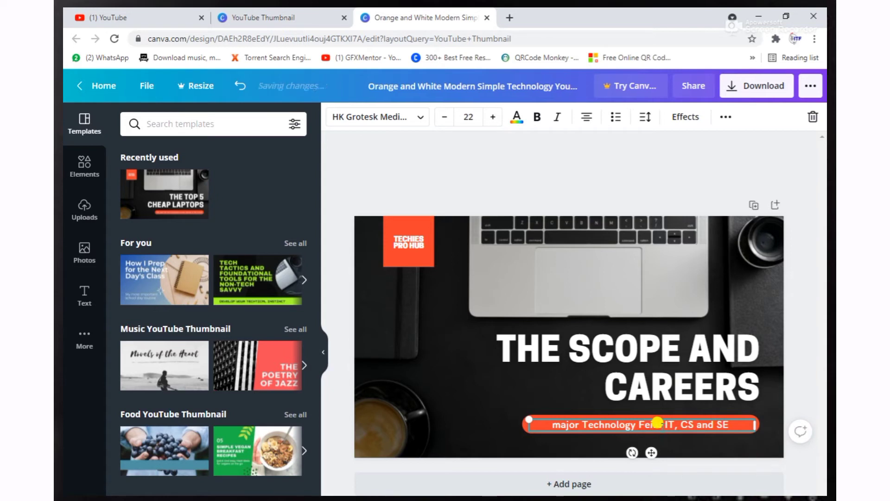
type("S")
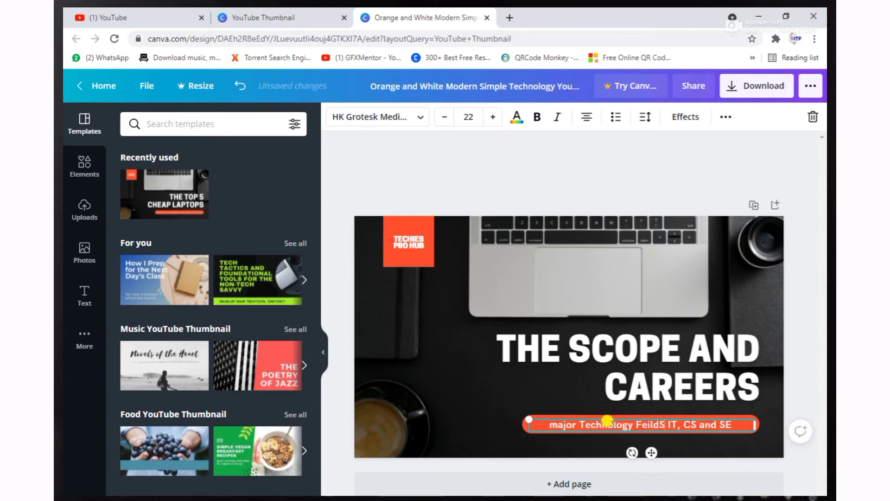
Keep the subtitle at size 22, then widen the pill slightly and move it up.
left_click_drag(736, 419, 555, 415)
left_click(492, 116)
left_click(444, 117)
left_click(720, 425)
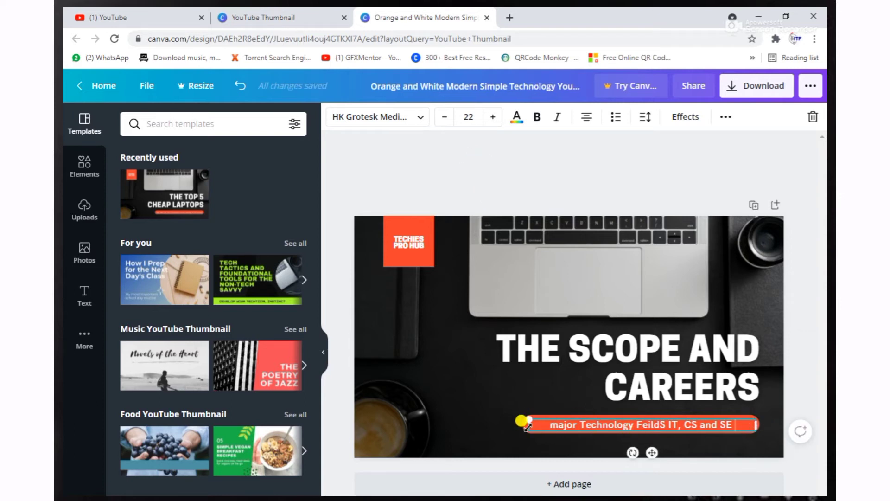
left_click_drag(522, 420, 518, 419)
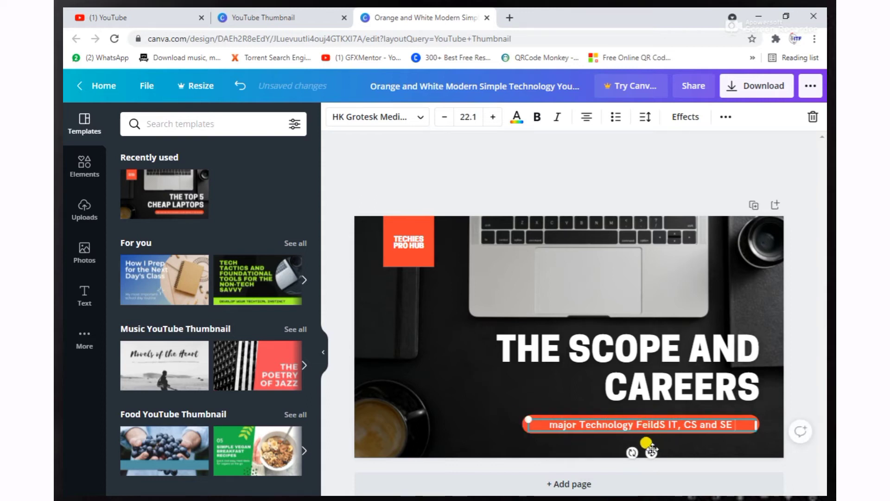
left_click_drag(652, 451, 648, 449)
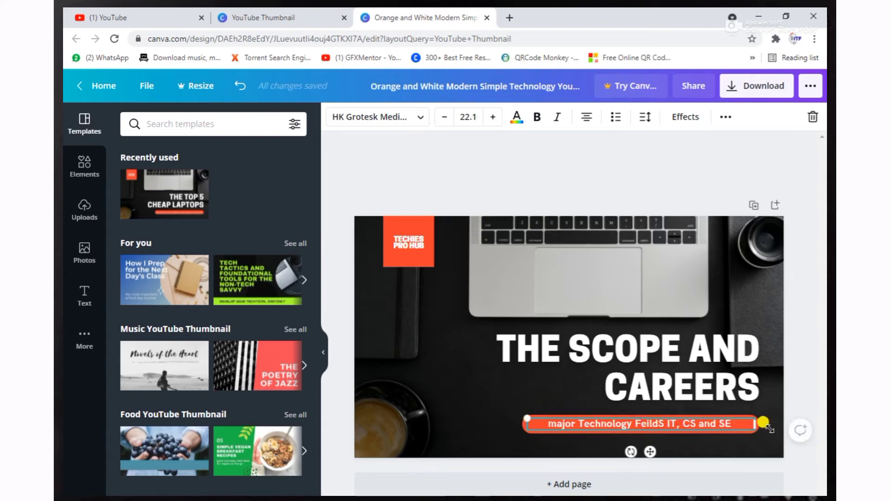
Replace the corner badge's channel name with IT FEMILITY and select it.
left_click(763, 365)
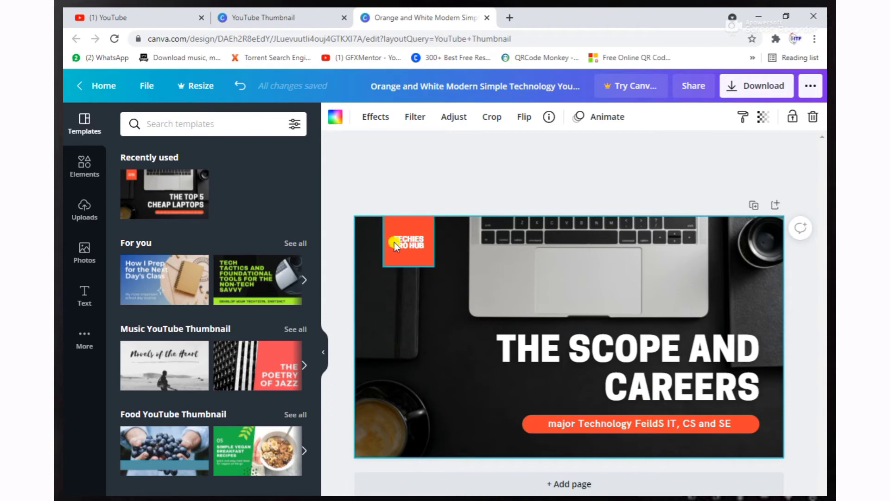
double_click(404, 248)
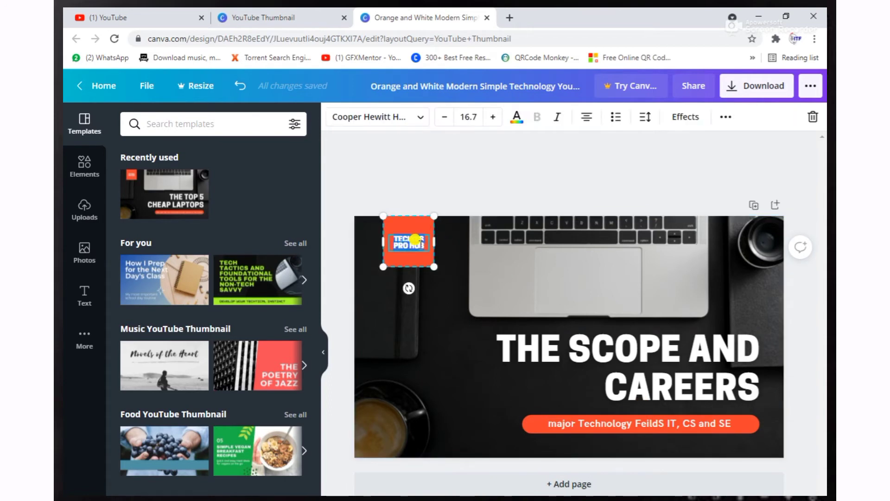
key("BackSpace")
type("IT F")
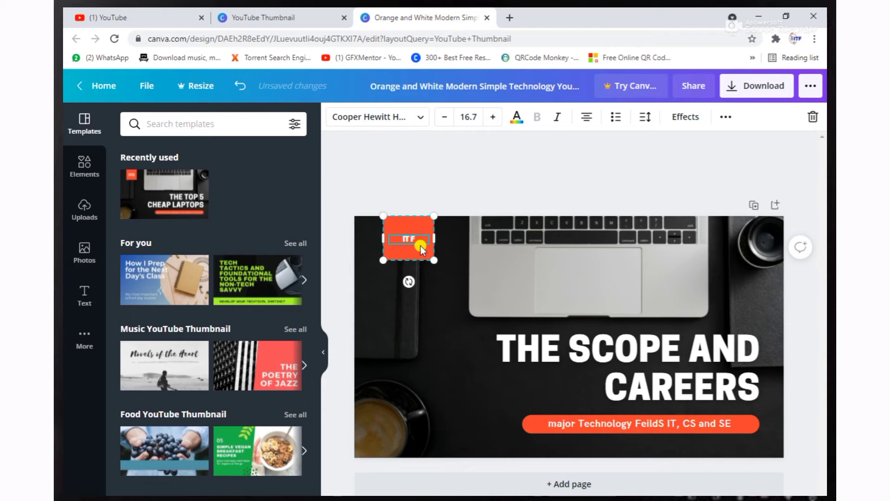
type("EMLITY")
left_click_drag(422, 234, 387, 237)
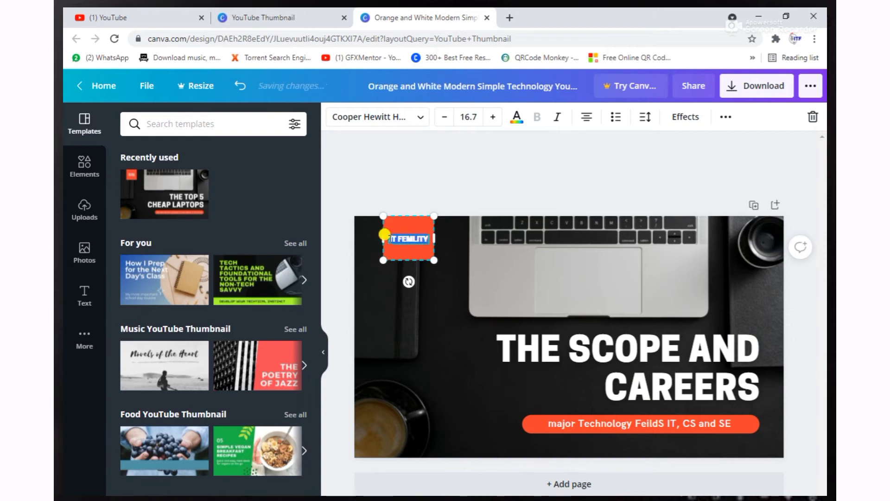
Set the IT FEMLITY badge label to the Aileron Heavy font.
left_click(416, 125)
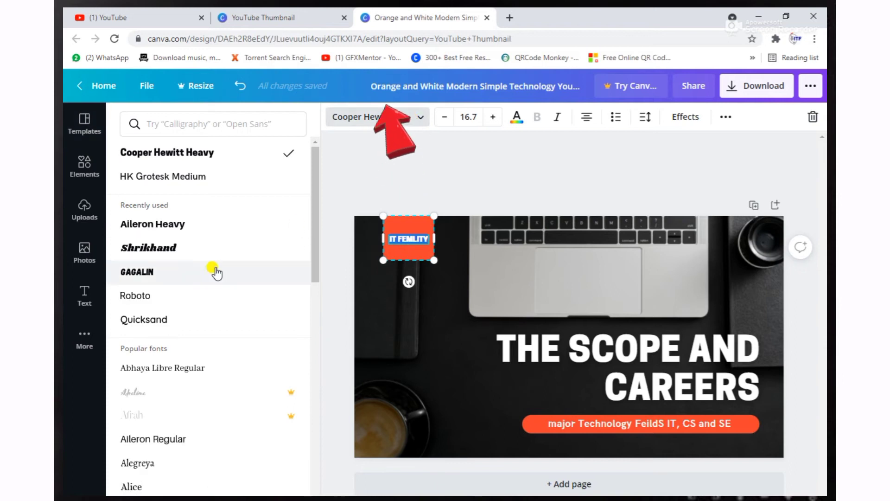
scroll(212, 282, "down", 2)
scroll(212, 285, "down", 1)
scroll(212, 285, "down", 1)
scroll(212, 285, "down", 1)
scroll(211, 285, "down", 1)
scroll(211, 285, "down", 1)
scroll(211, 285, "down", 1)
scroll(211, 286, "down", 1)
scroll(211, 285, "down", 1)
scroll(210, 285, "down", 1)
scroll(211, 285, "down", 1)
scroll(211, 285, "down", 1)
scroll(211, 285, "down", 1)
scroll(210, 286, "down", 1)
scroll(211, 285, "down", 1)
scroll(211, 285, "down", 1)
scroll(211, 286, "down", 1)
scroll(211, 289, "down", 1)
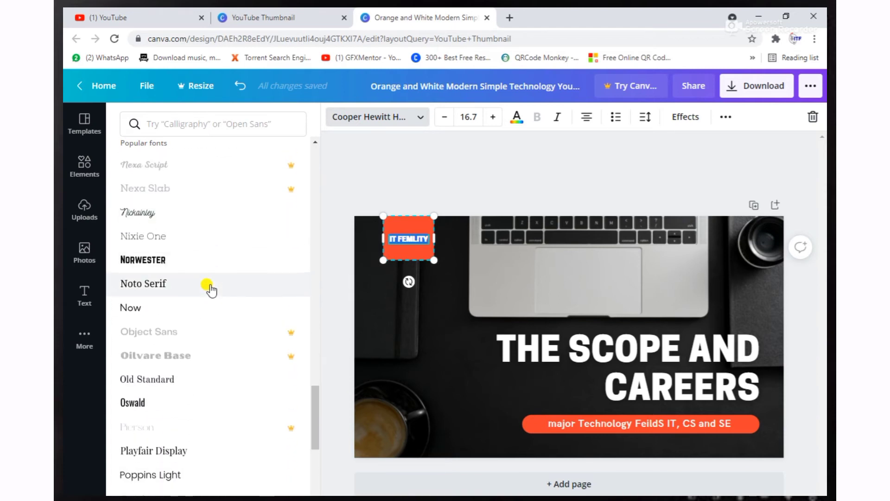
scroll(211, 288, "down", 1)
scroll(211, 289, "down", 1)
scroll(211, 291, "down", 1)
scroll(210, 291, "down", 1)
scroll(211, 291, "down", 1)
scroll(211, 290, "down", 1)
scroll(211, 291, "down", 1)
scroll(211, 293, "down", 2)
scroll(211, 292, "down", 1)
scroll(211, 293, "down", 4)
scroll(210, 295, "down", 2)
scroll(210, 296, "down", 3)
scroll(211, 298, "down", 3)
scroll(210, 297, "down", 2)
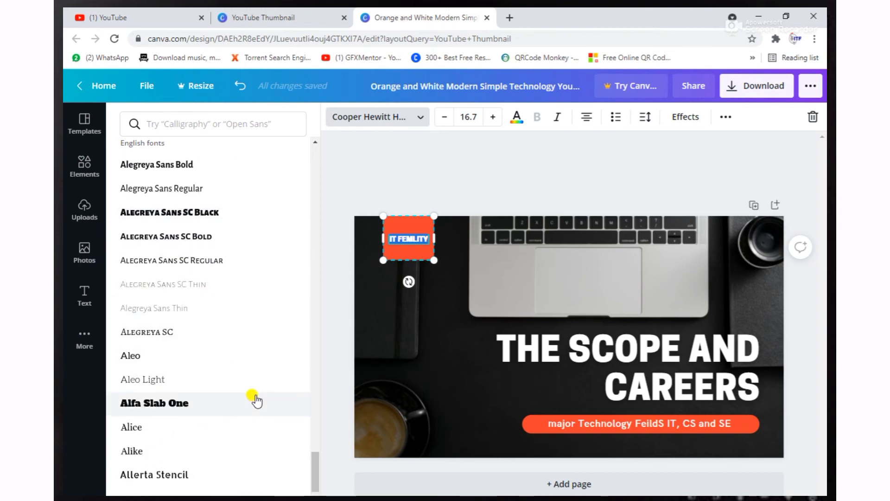
scroll(255, 400, "up", 3)
scroll(252, 382, "up", 5)
scroll(250, 376, "up", 10)
scroll(249, 373, "up", 5)
scroll(249, 370, "up", 10)
scroll(249, 369, "up", 3)
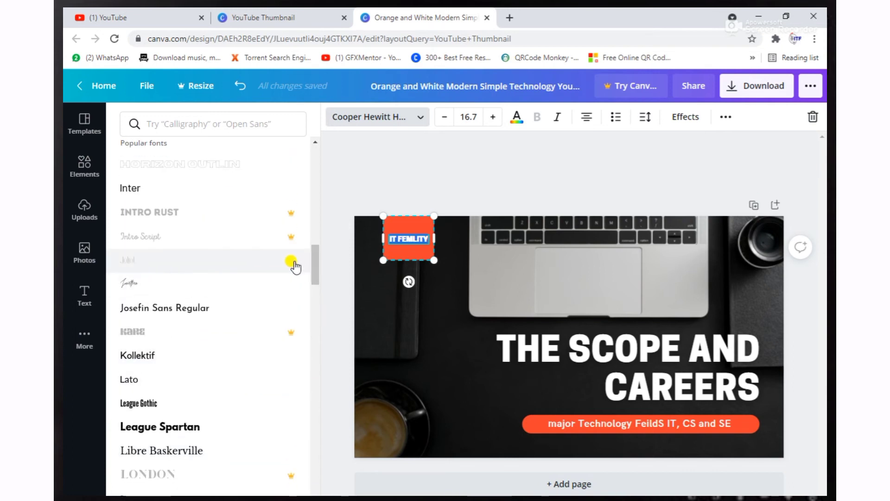
scroll(292, 222, "up", 4)
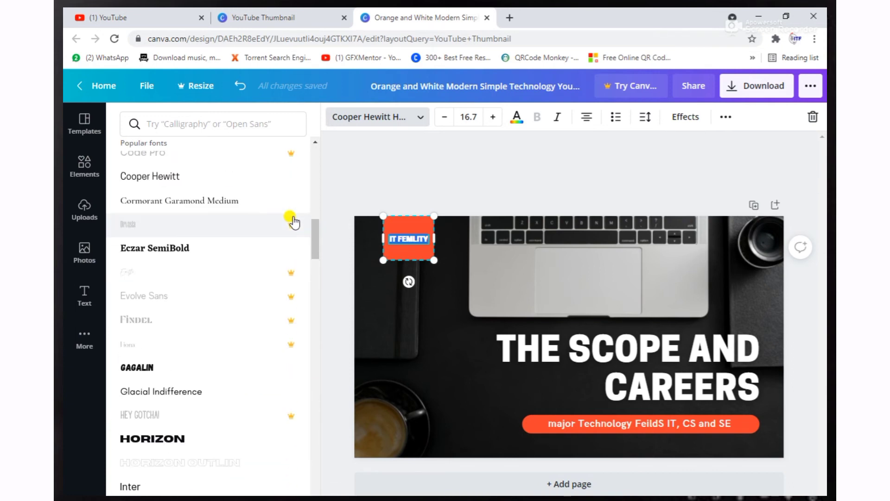
scroll(292, 219, "up", 4)
scroll(292, 220, "up", 3)
scroll(292, 219, "up", 1)
scroll(292, 220, "up", 1)
scroll(293, 219, "up", 2)
scroll(292, 220, "up", 3)
scroll(292, 220, "up", 1)
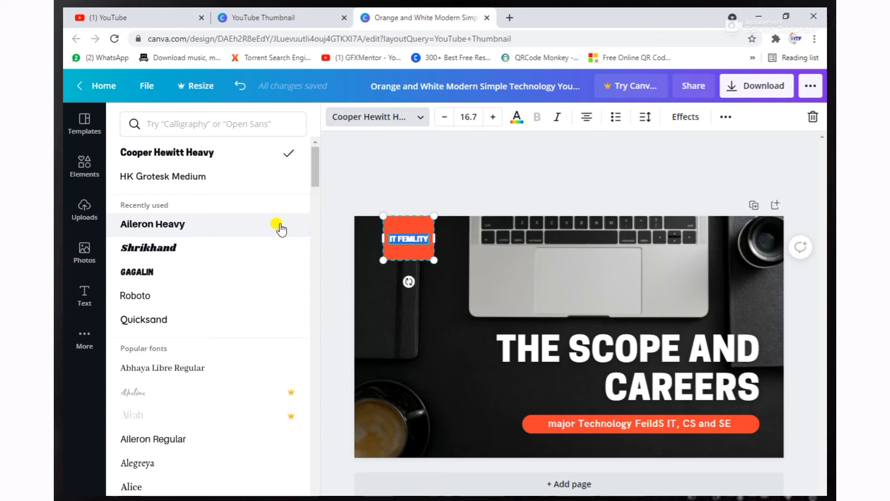
left_click(279, 228)
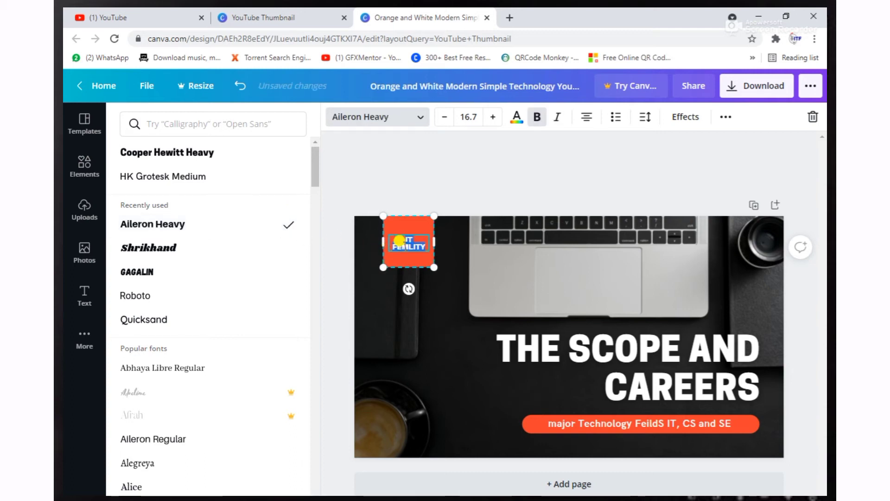
Retype part of the IT FEMLITY label's second line and select the label.
left_click_drag(420, 239, 400, 239)
key("BackSpace")
type("M")
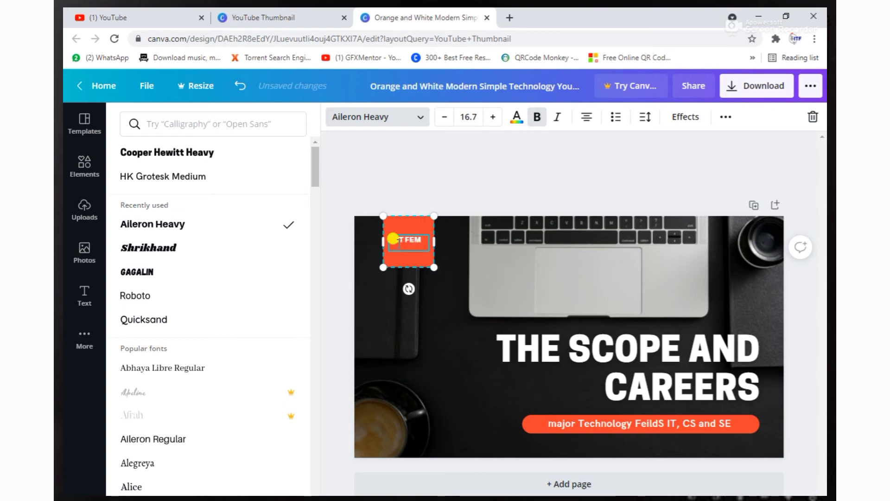
type("TY")
left_click_drag(423, 241, 387, 235)
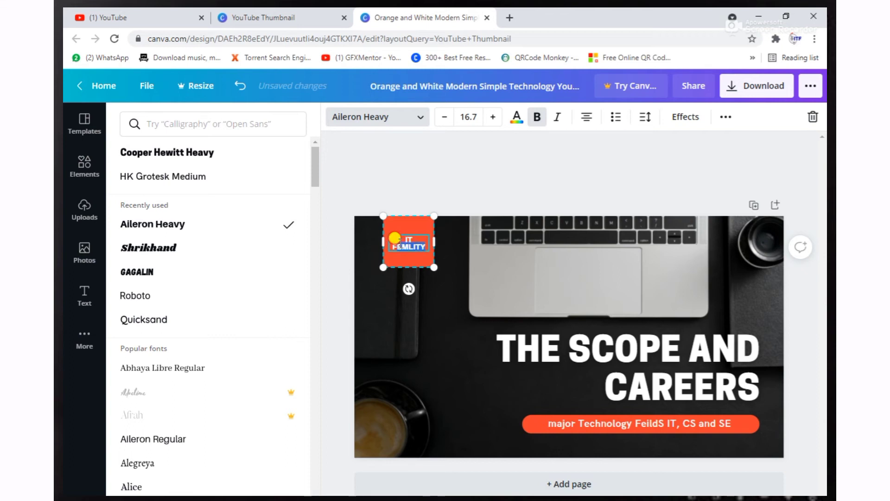
Try red and black label text colours, then undo back to white.
left_click(515, 117)
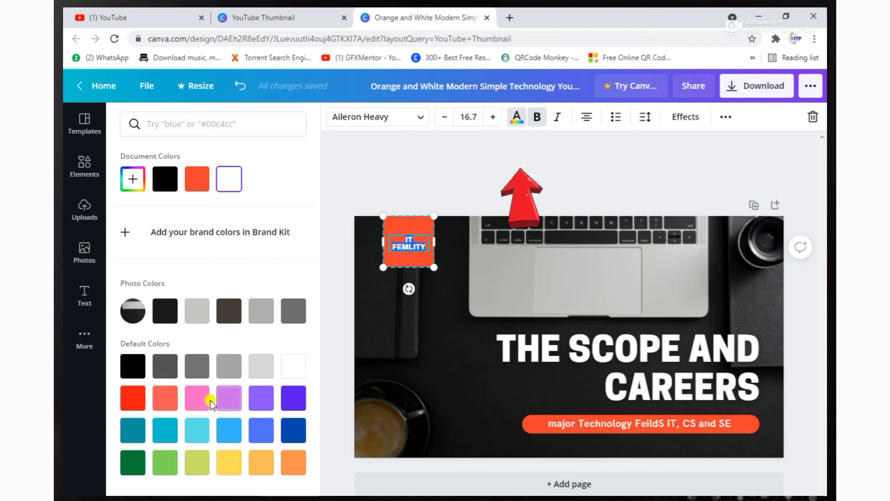
left_click(138, 397)
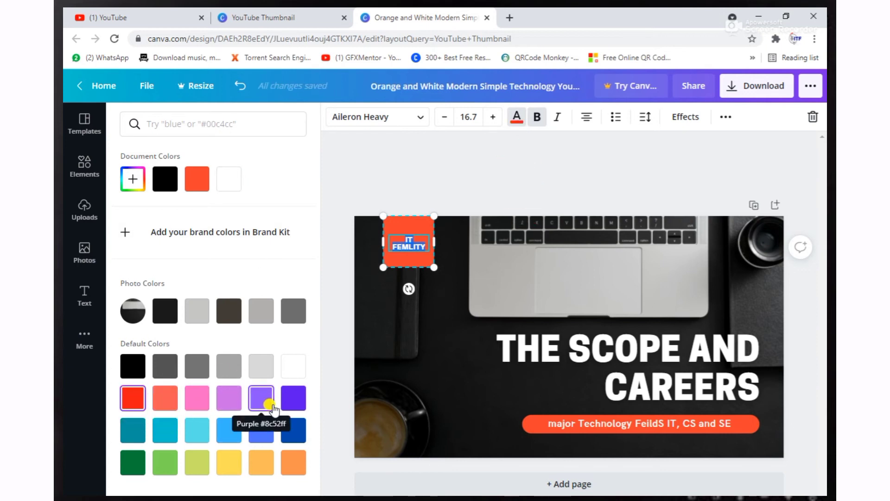
left_click(133, 366)
left_click(419, 255)
left_click(423, 243)
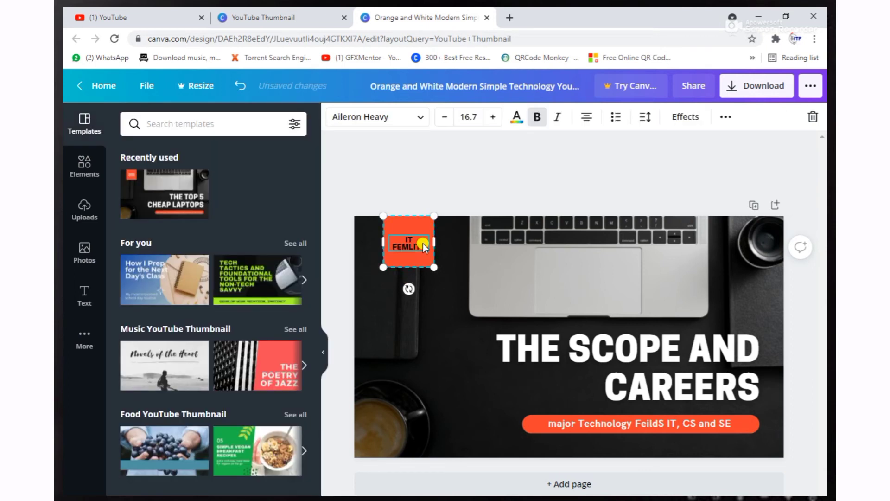
mouse_move(420, 245)
left_mouse_down()
mouse_move(404, 240)
mouse_move(418, 243)
left_mouse_up()
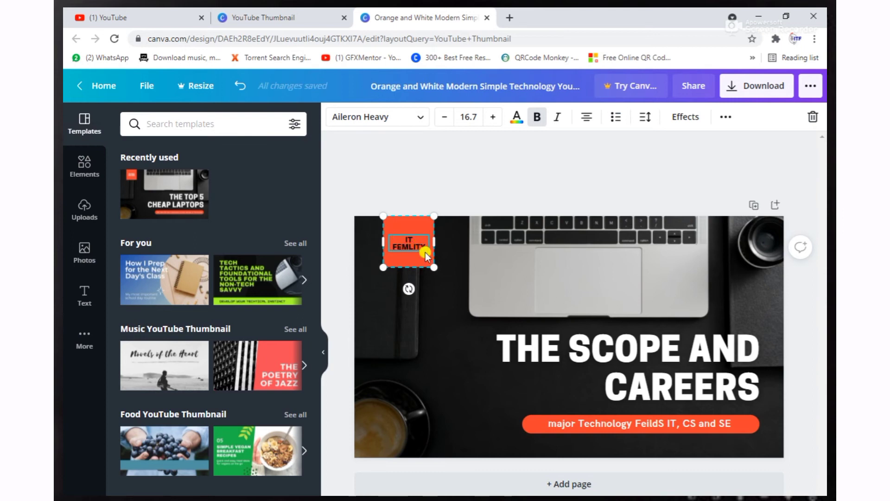
key("ctrl+z")
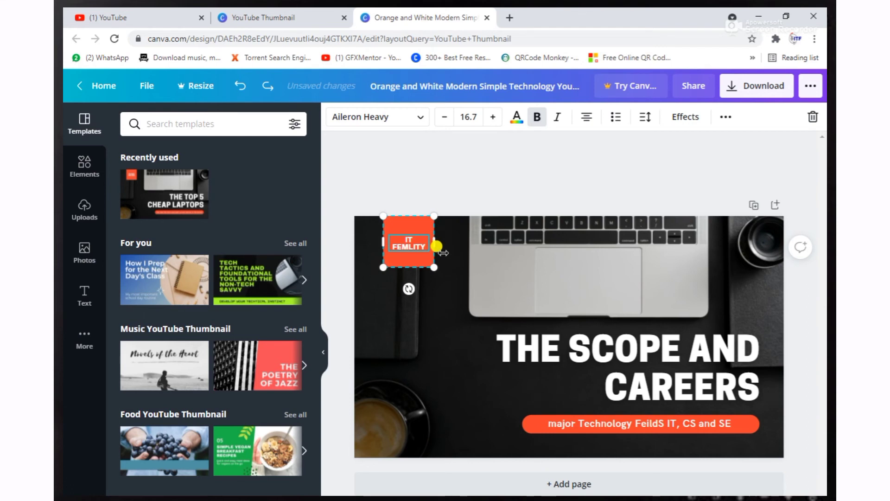
left_click_drag(419, 240, 403, 236)
Toggle the label between left and centre alignment, and toggle bold.
left_click(584, 117)
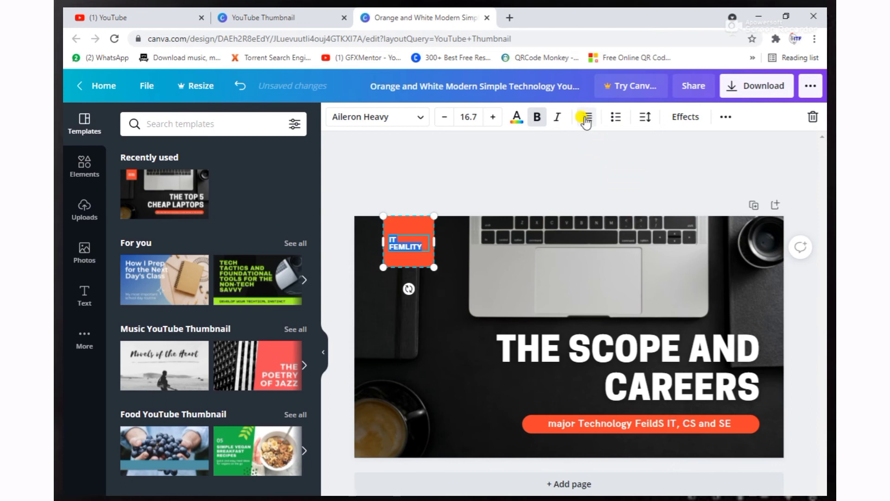
left_click(584, 119)
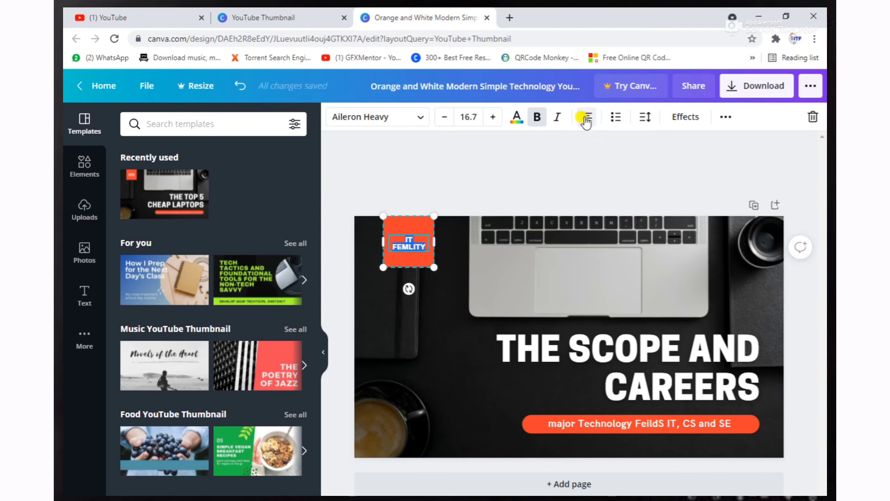
left_click(536, 119)
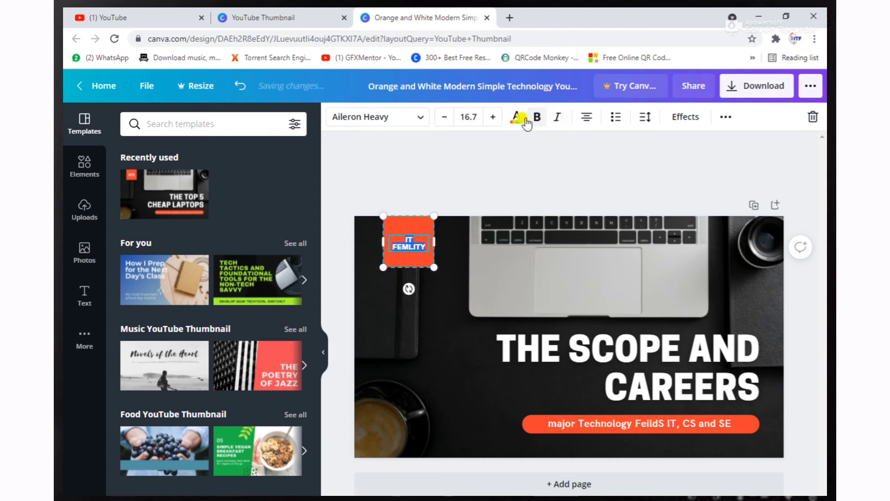
Enlarge the label to about 19.7 and toggle numbered-list formatting on and off.
left_click(492, 118)
left_click(493, 117)
left_click(492, 117)
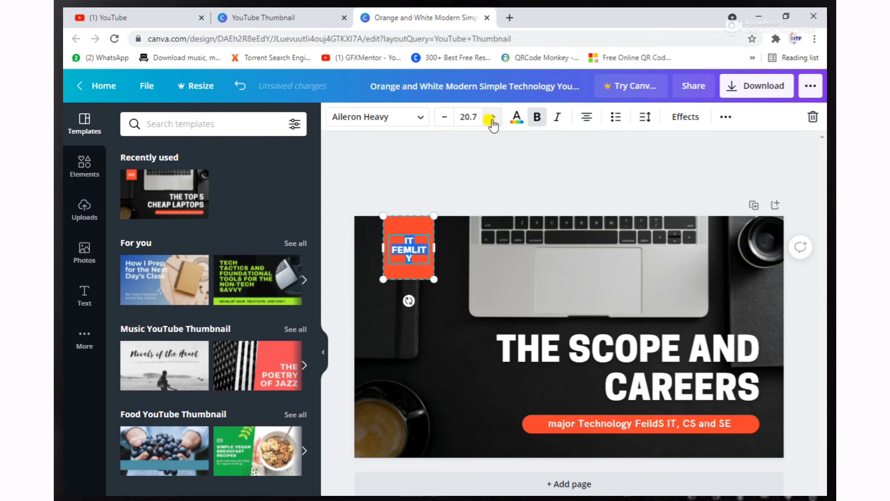
left_click(445, 119)
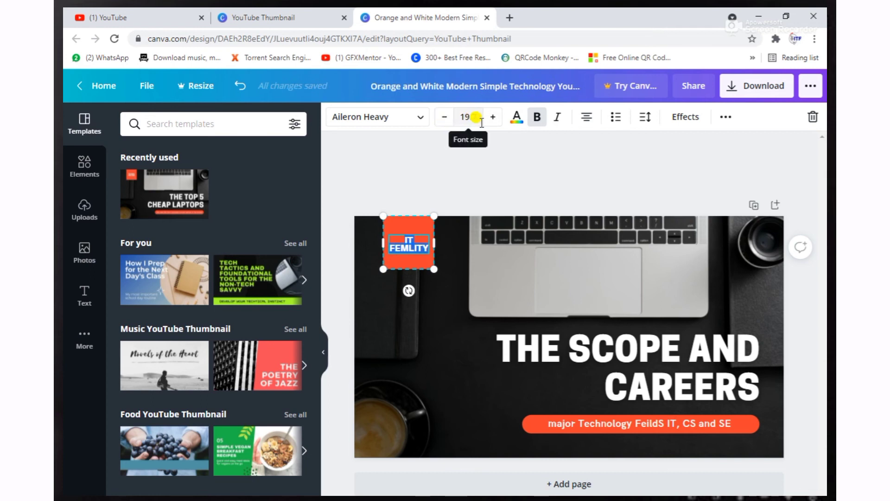
left_click(610, 118)
left_click(612, 120)
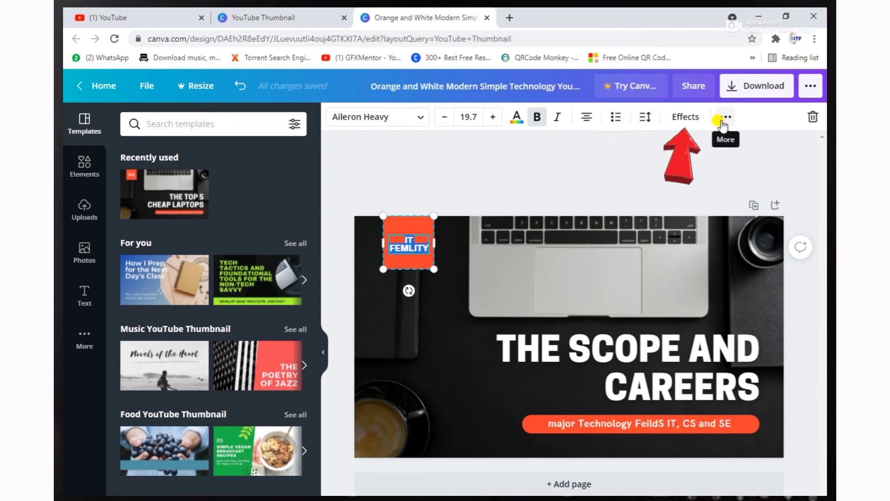
Preview the Splice, Shadow and Lift text effects on the IT FEMLITY label.
left_click(697, 120)
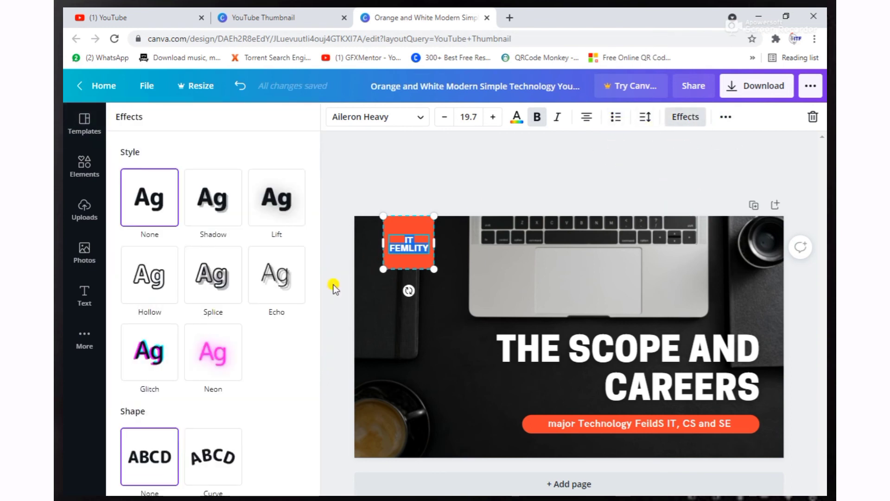
left_click(238, 294)
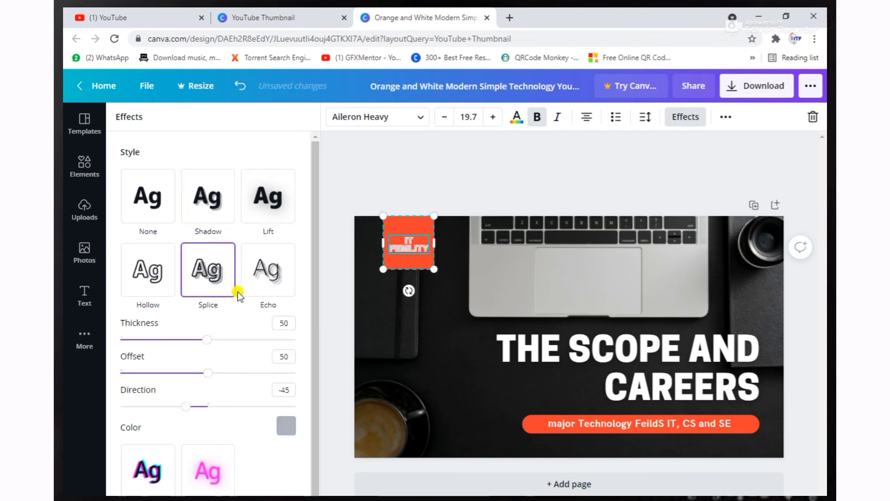
left_click(153, 221)
left_click(212, 221)
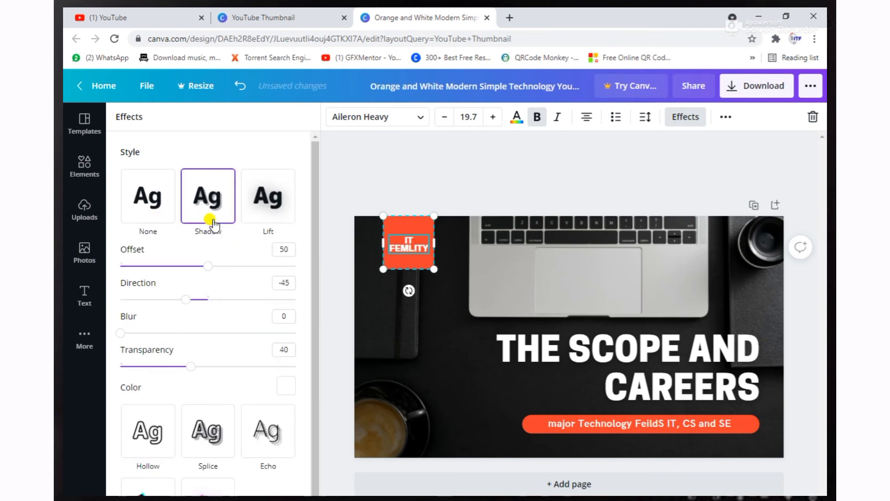
left_click(261, 220)
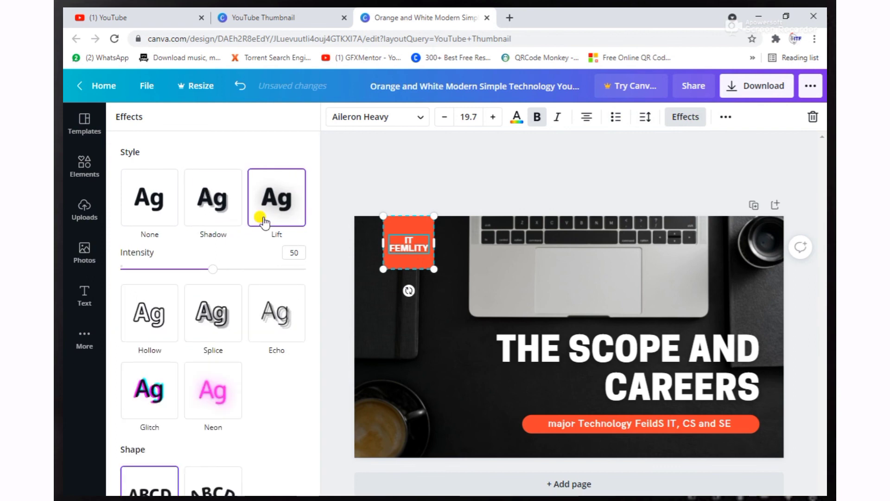
Try the Curve shape on the label, then reset both Shape and Style to None.
left_click(206, 489)
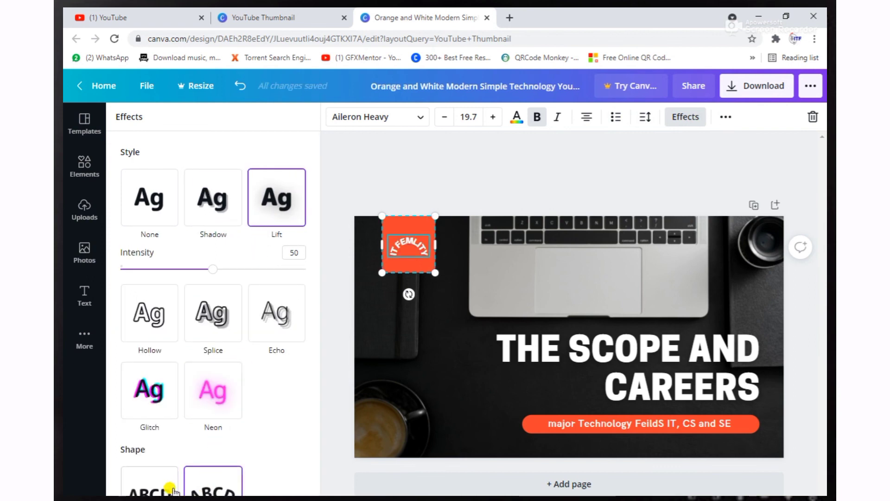
left_click(158, 487)
left_click(171, 209)
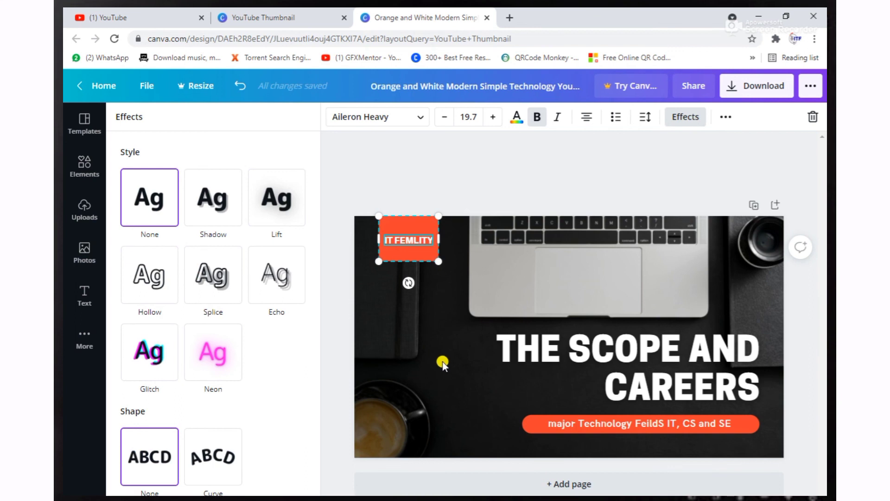
Shrink the IT FEMLITY badge to about 15.9 text size and tuck it top-left.
key("Escape")
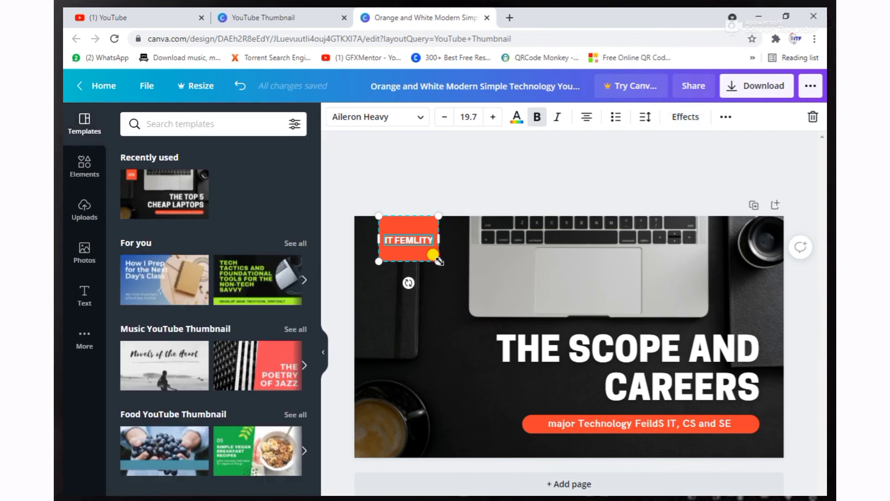
left_click_drag(440, 261, 393, 235)
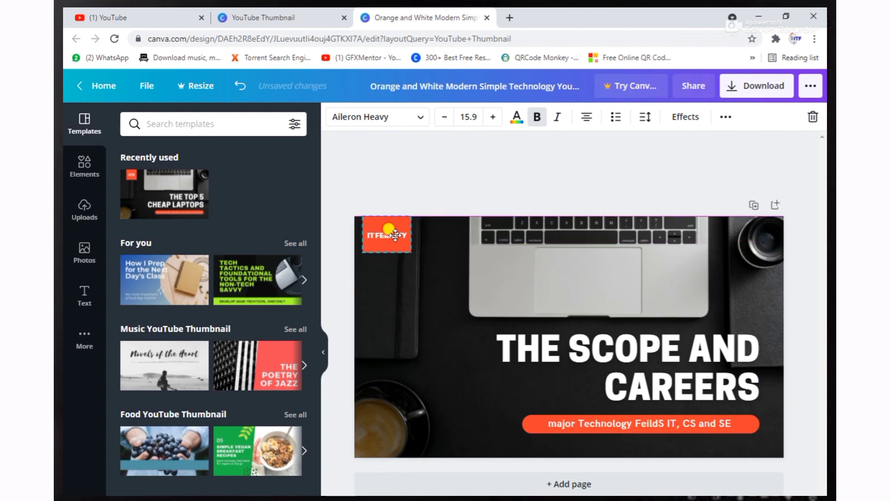
left_click(438, 303)
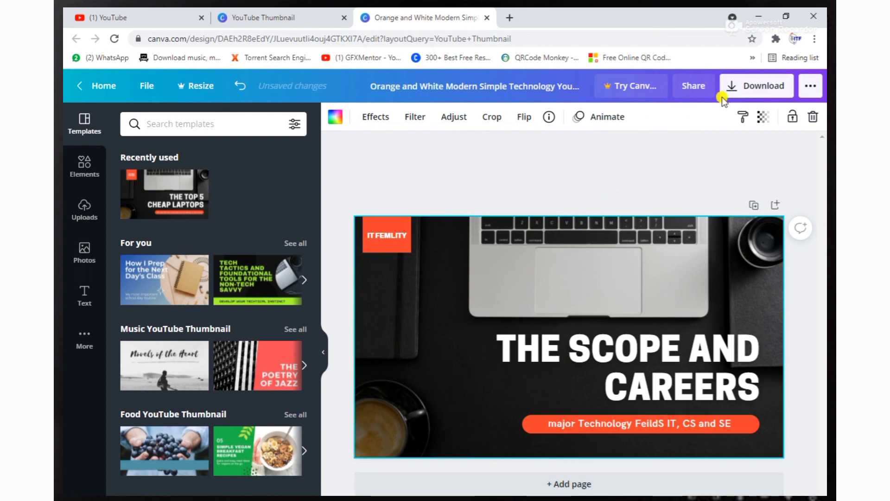
Download the finished thumbnail with File type kept as PNG.
left_click(737, 89)
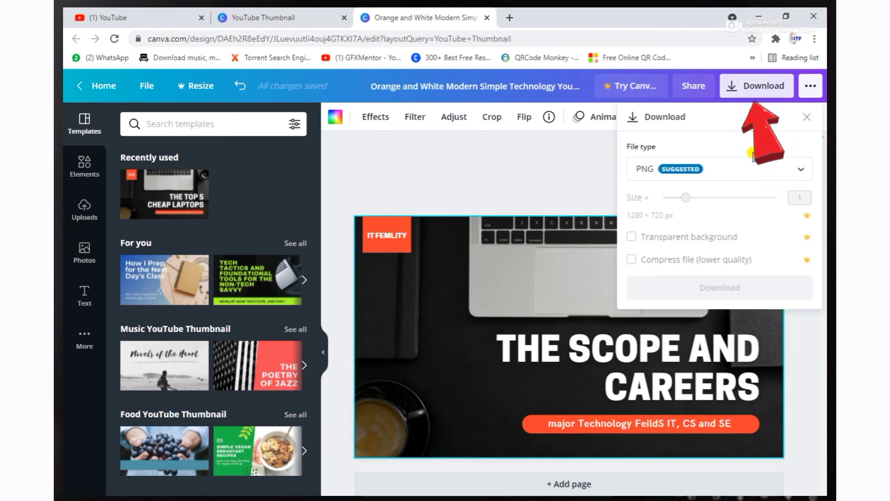
left_click(749, 285)
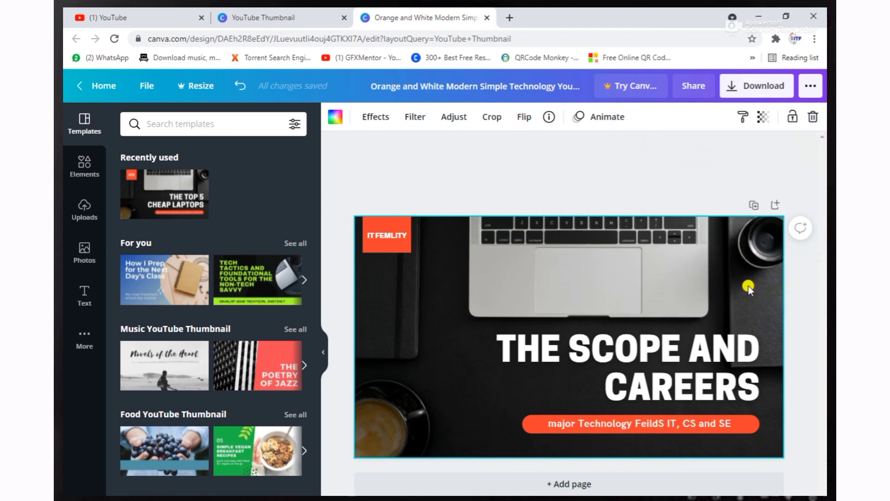